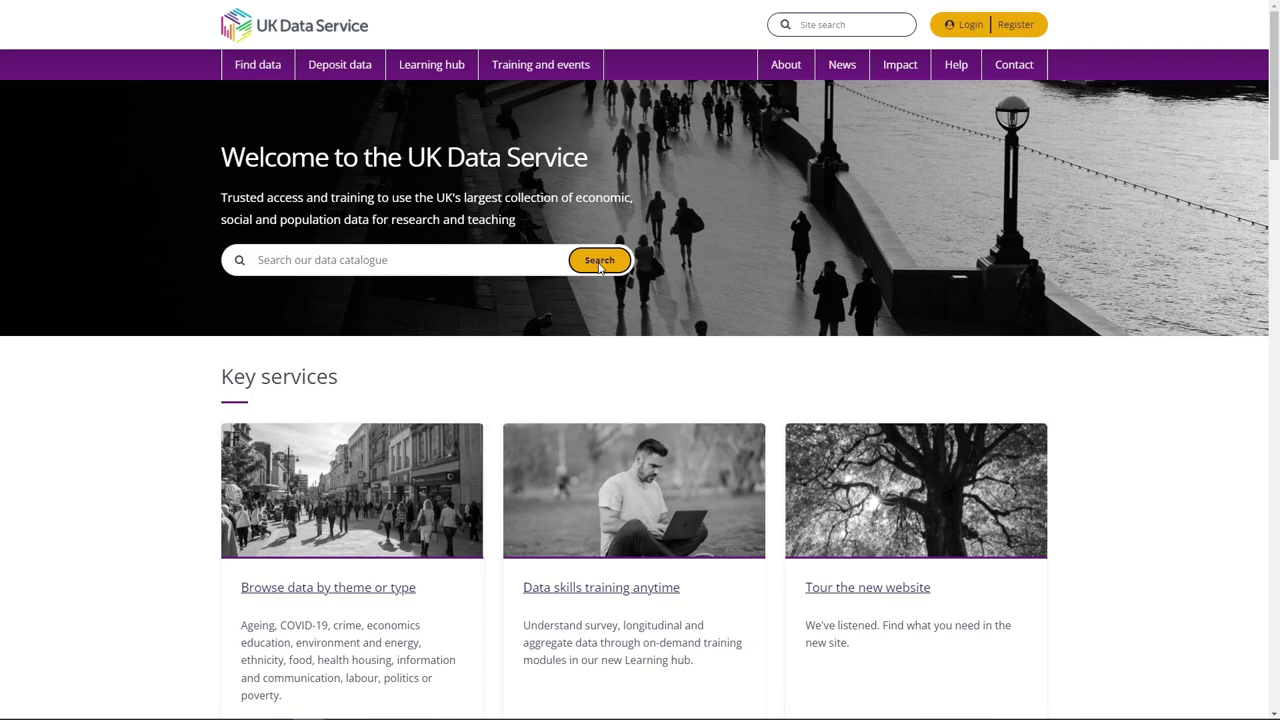
Search the data catalogue for "schools responses to covid-19" and open the Schools' Responses to Covid-19: Key Findings study
left_click(600, 262)
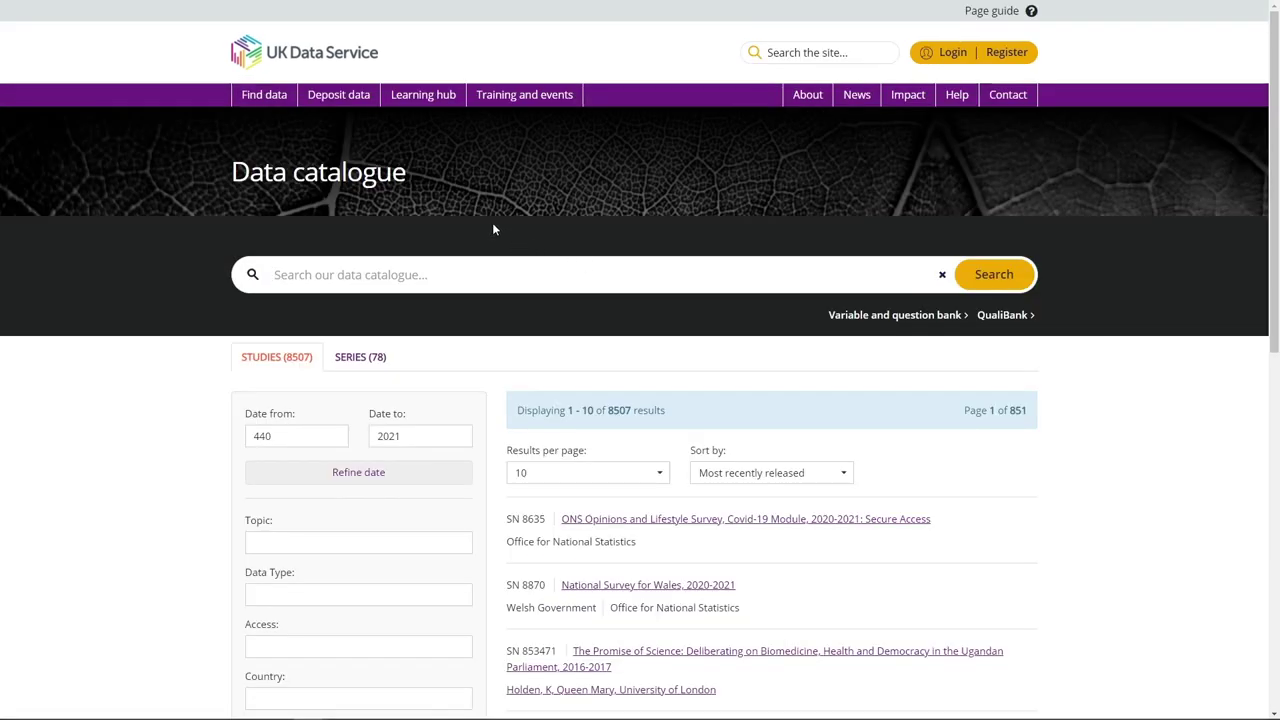
type("schoo")
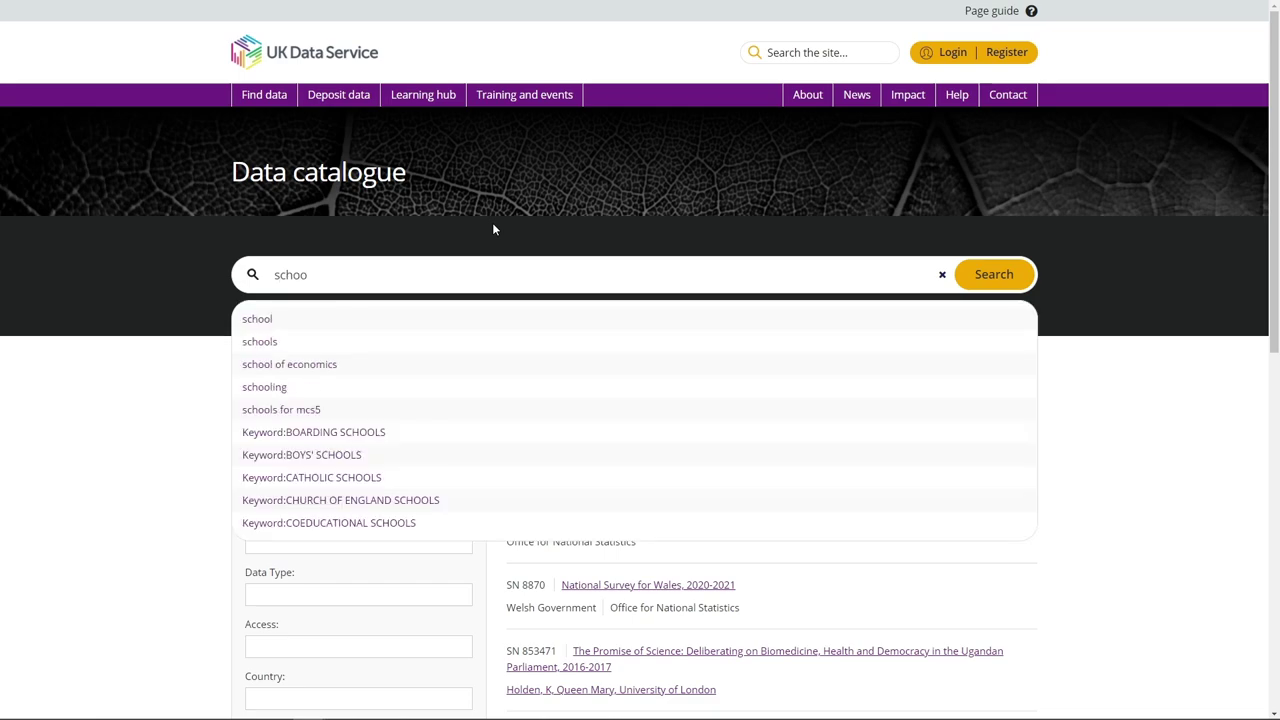
type("ls responses")
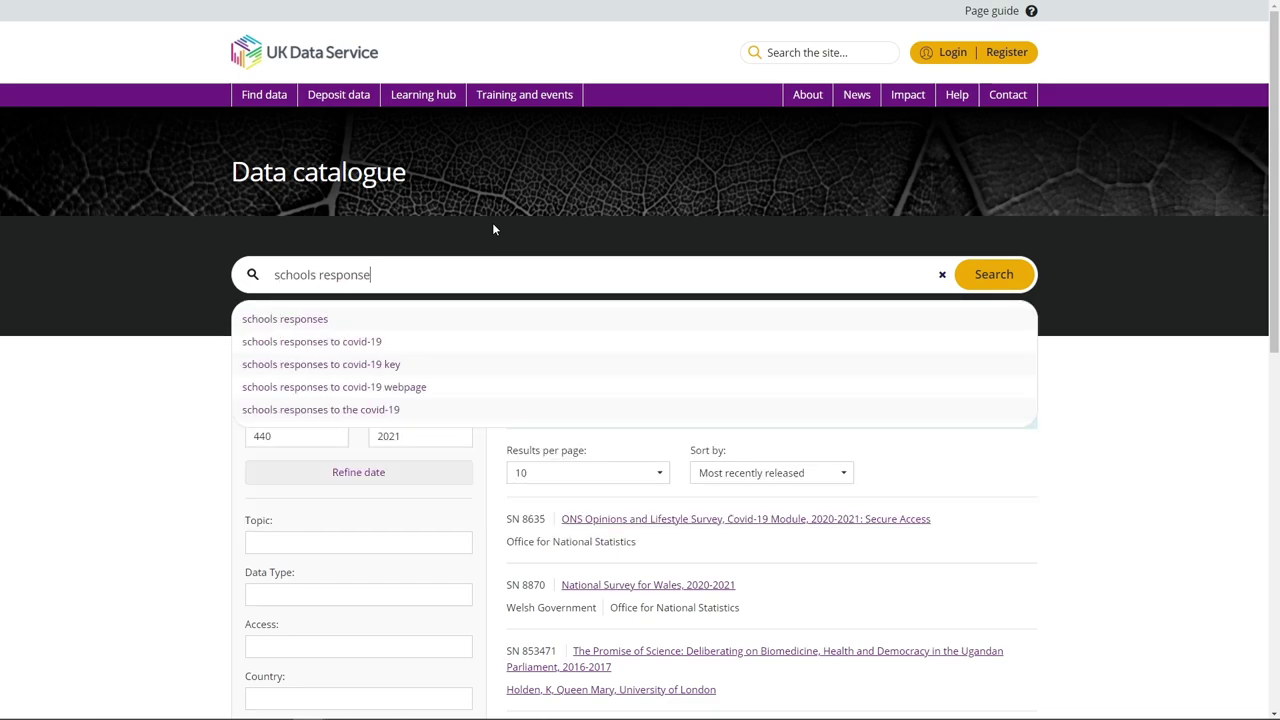
left_click(366, 318)
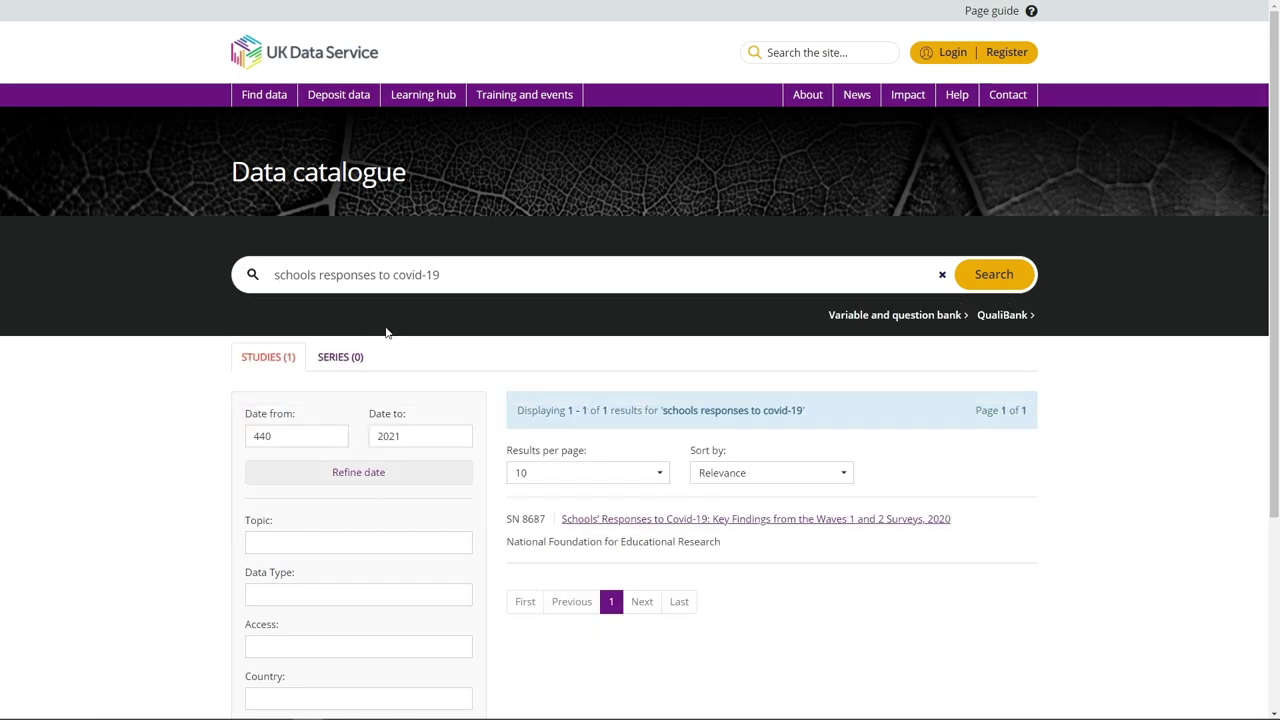
left_click(641, 524)
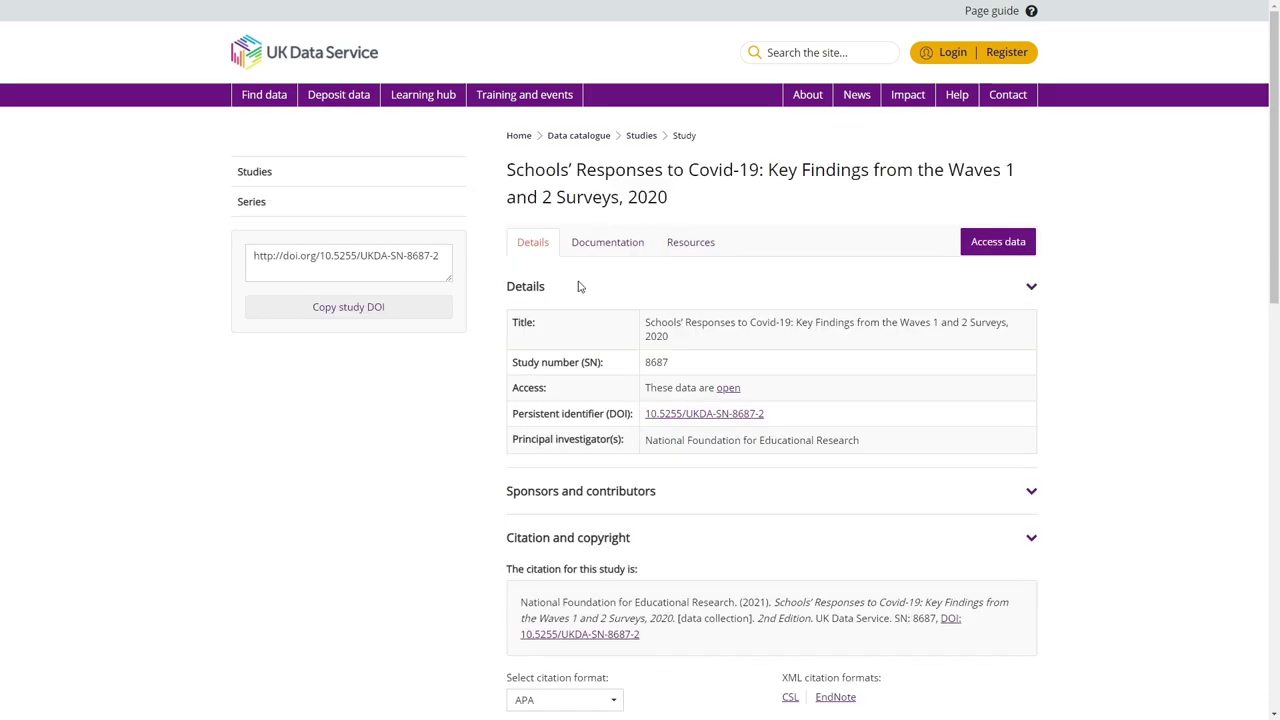
View the access policy behind the study's open access level, along with its documentation and resources
middle_click(578, 287)
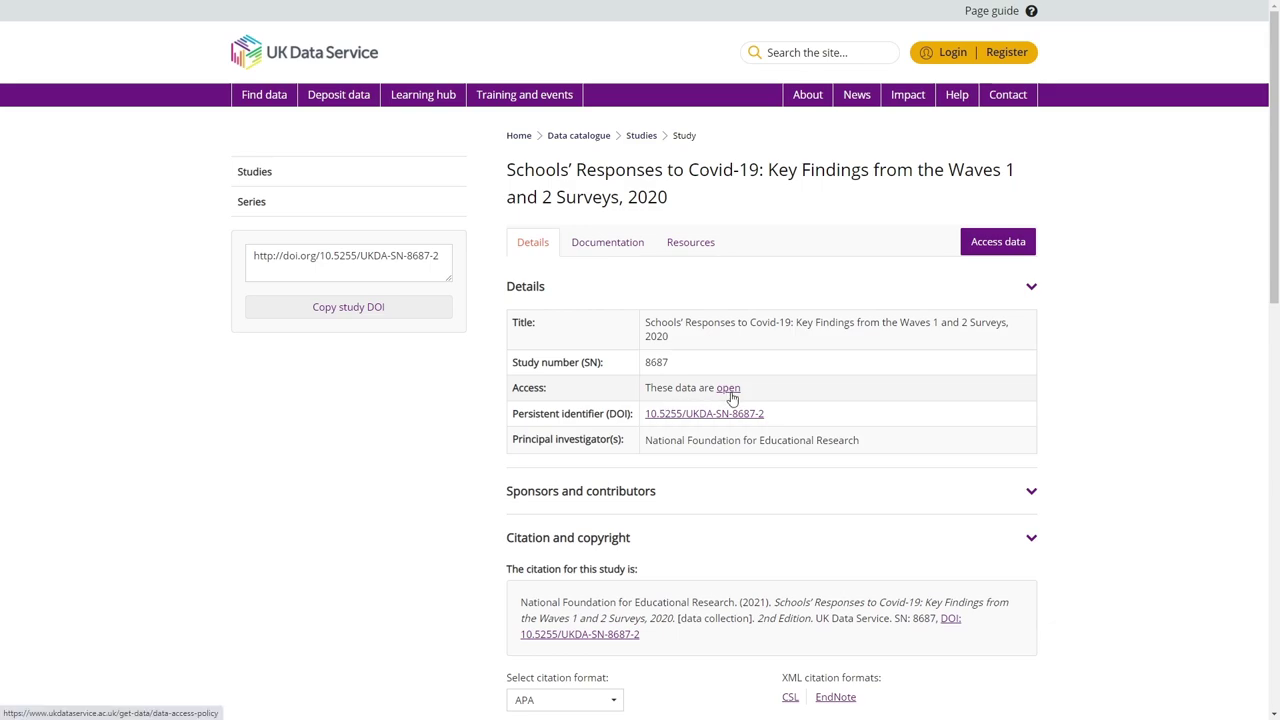
left_click(729, 389)
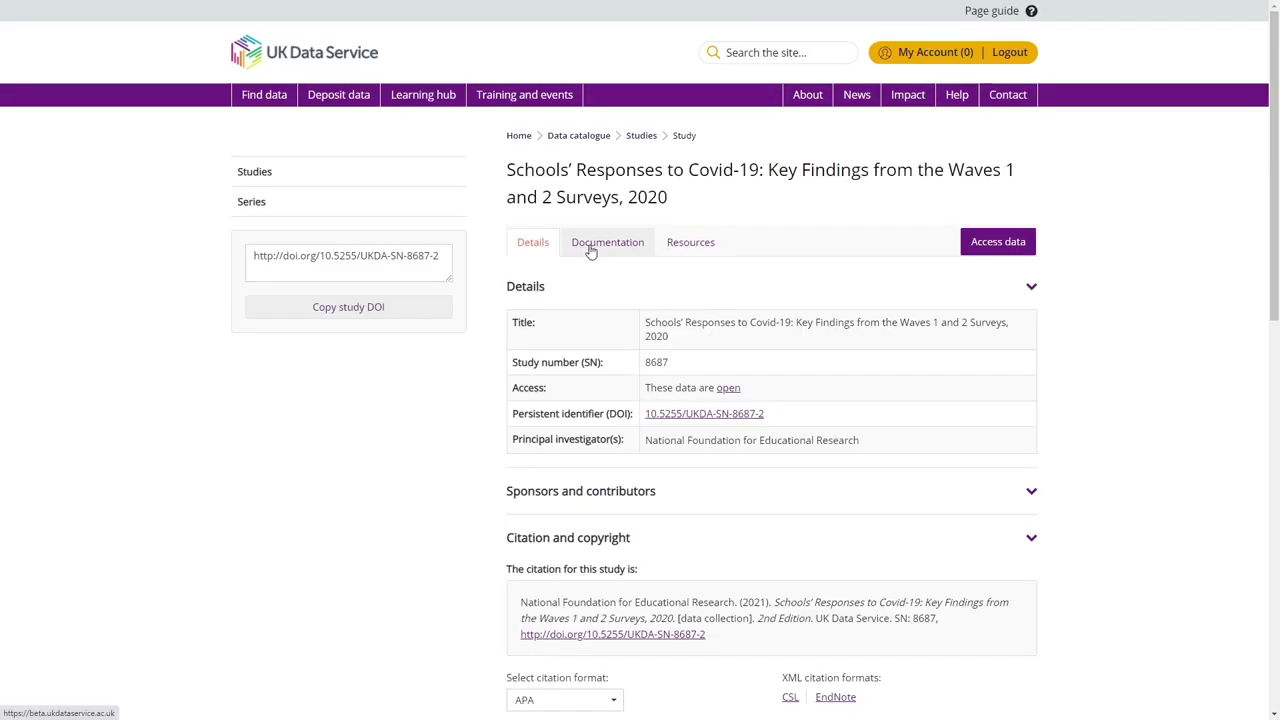
left_click(591, 251)
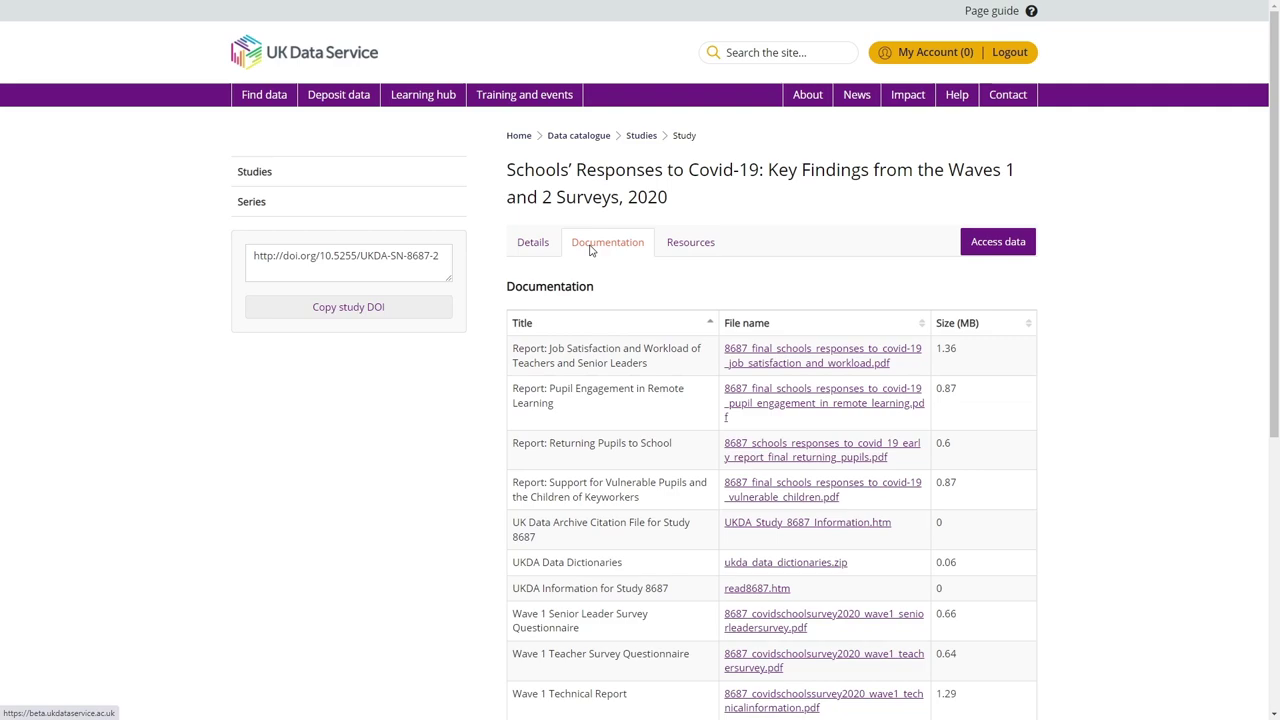
left_click(677, 249)
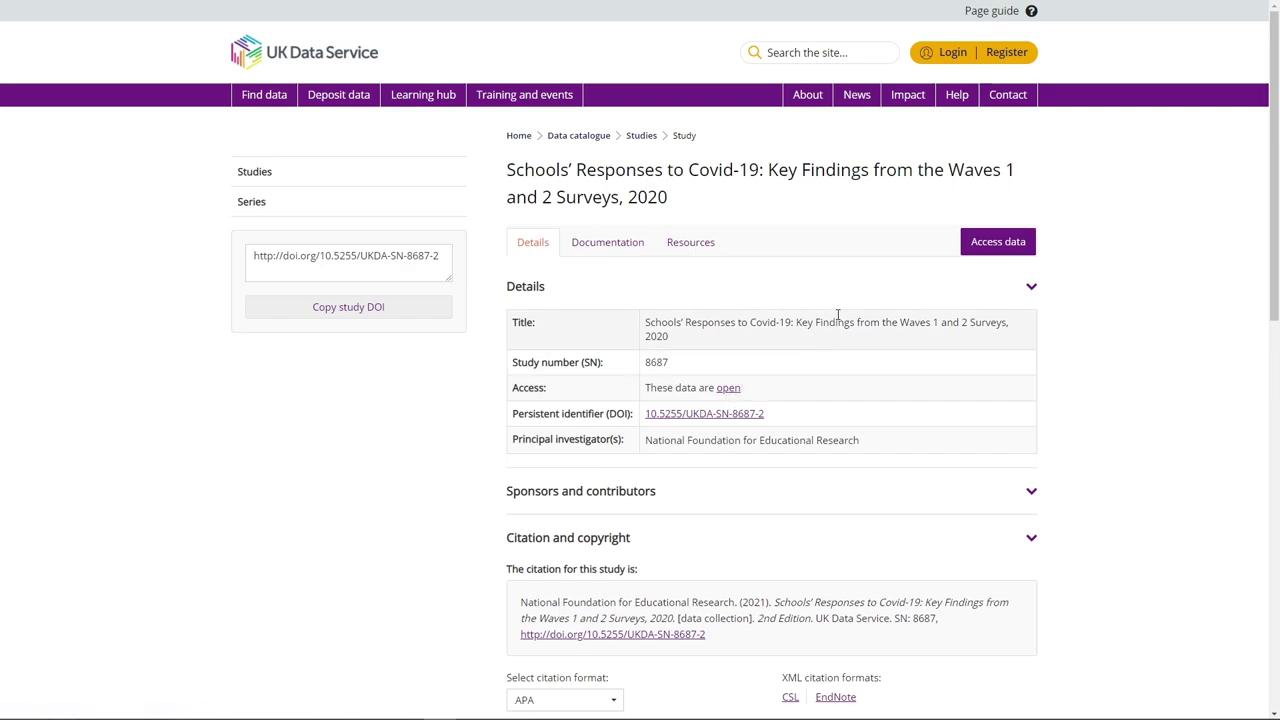
View the data access options of the Schools' Responses, OECD Environment Statistics, and National Survey of Sexual Attitudes and Lifestyles COVID-19 studies
left_click(981, 250)
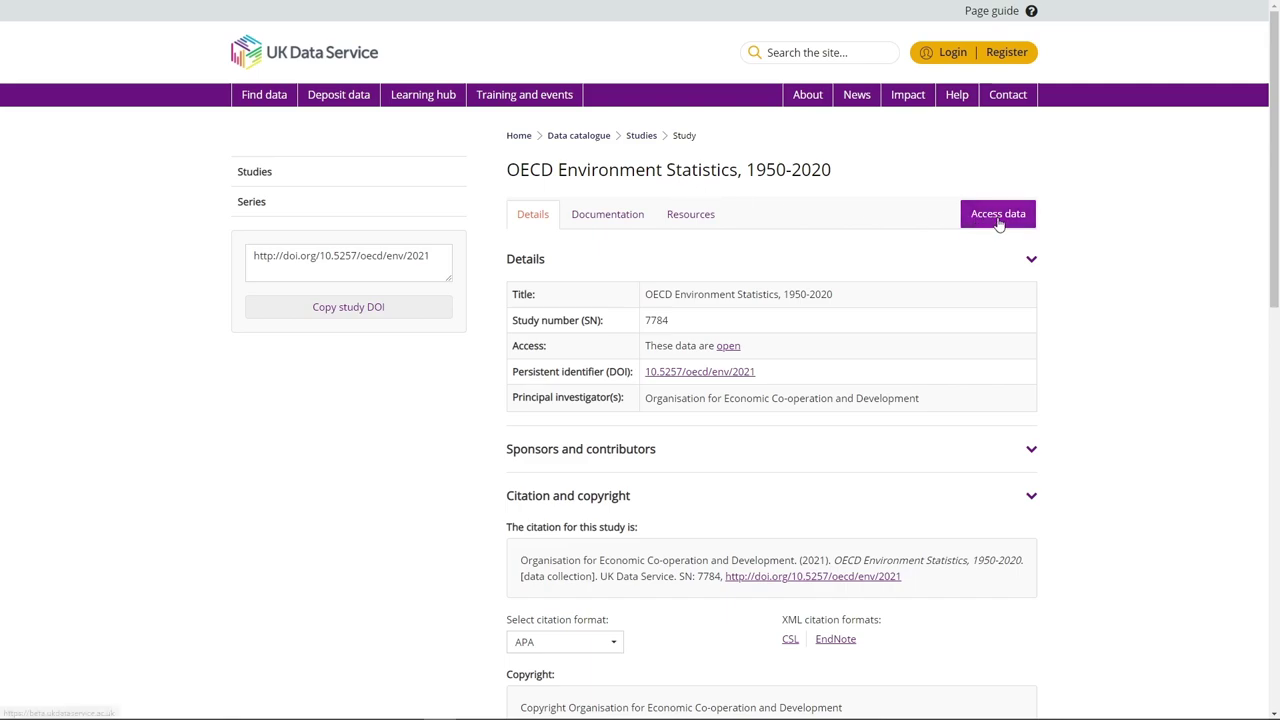
left_click(998, 218)
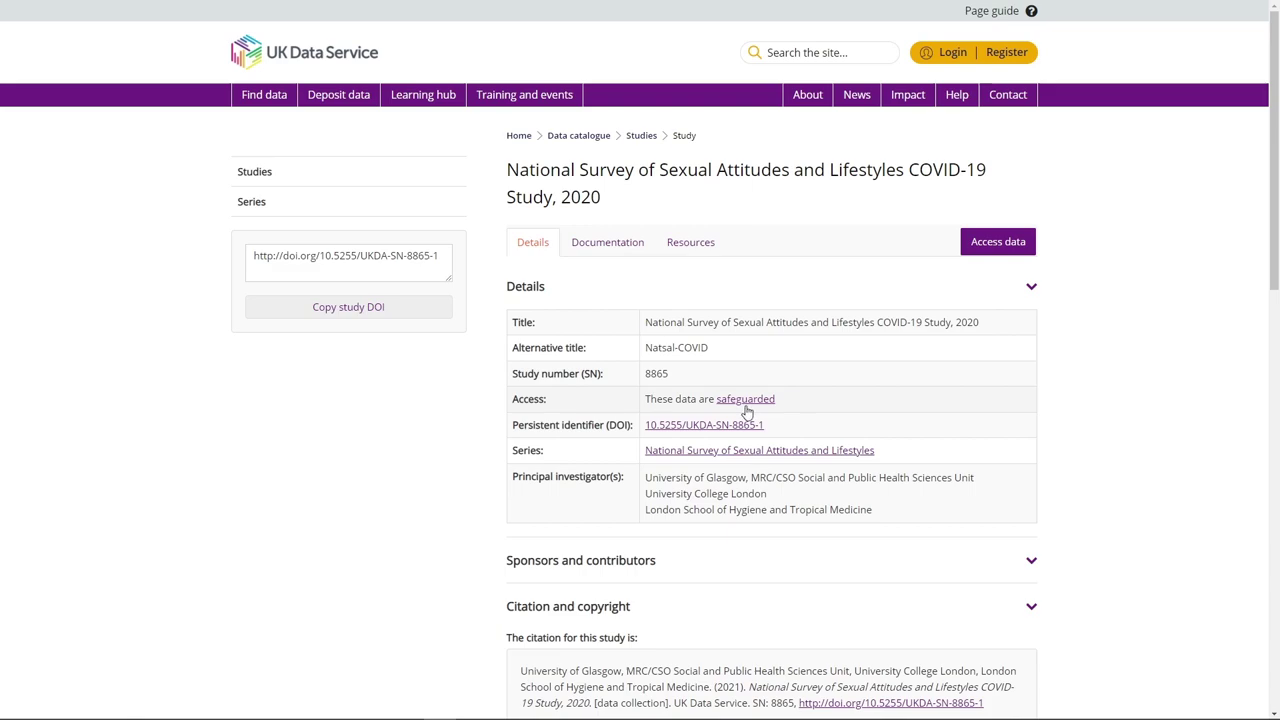
left_click(986, 249)
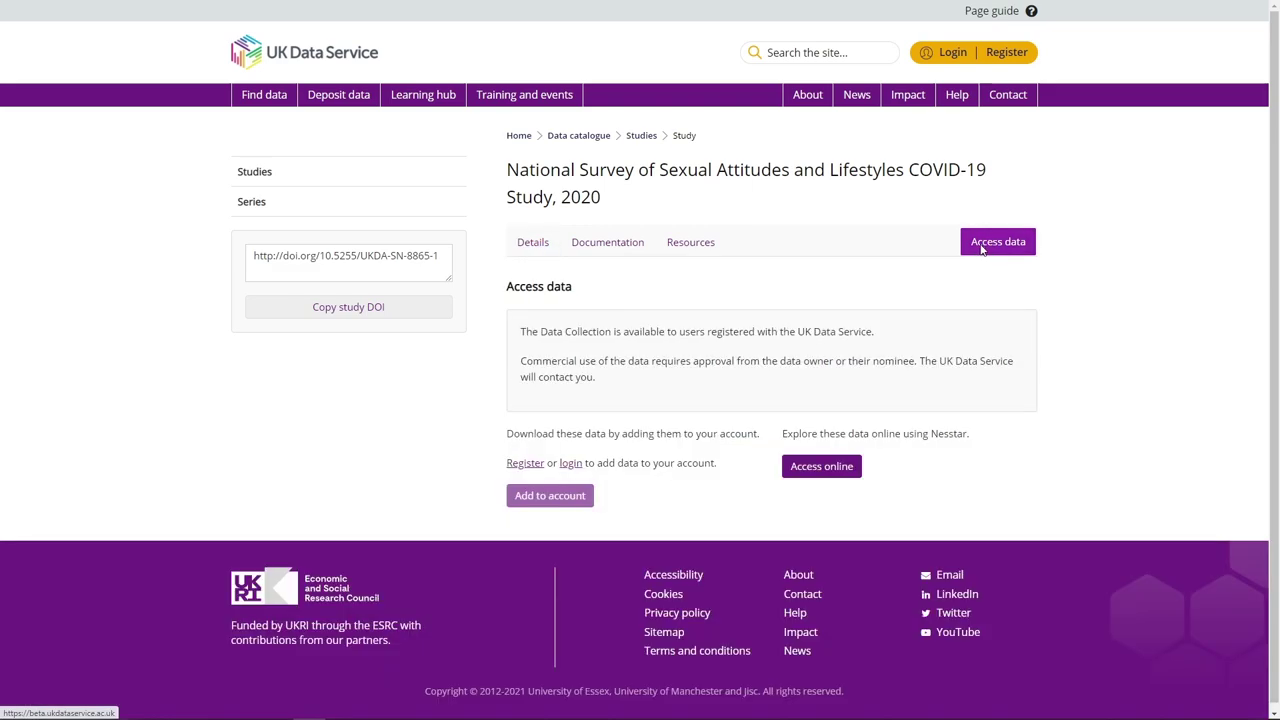
Start registering through the University of Essex as the organisation and enter the account password
left_click(527, 463)
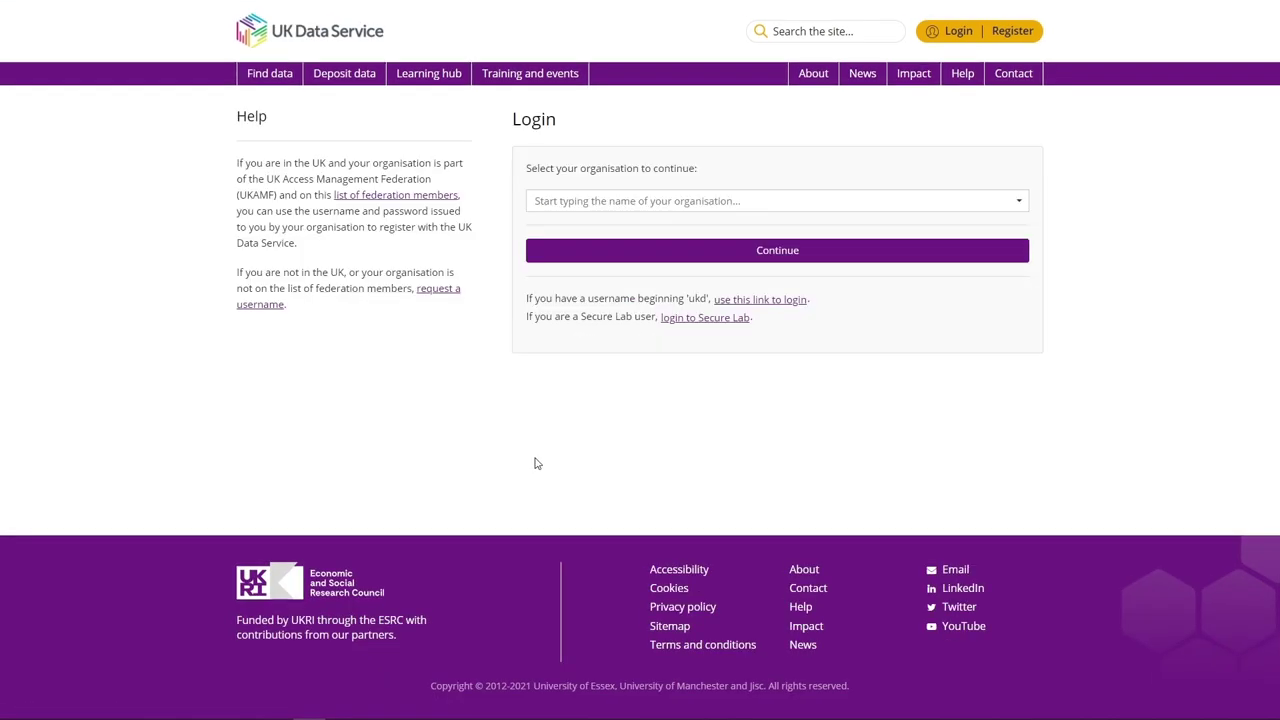
left_click(612, 208)
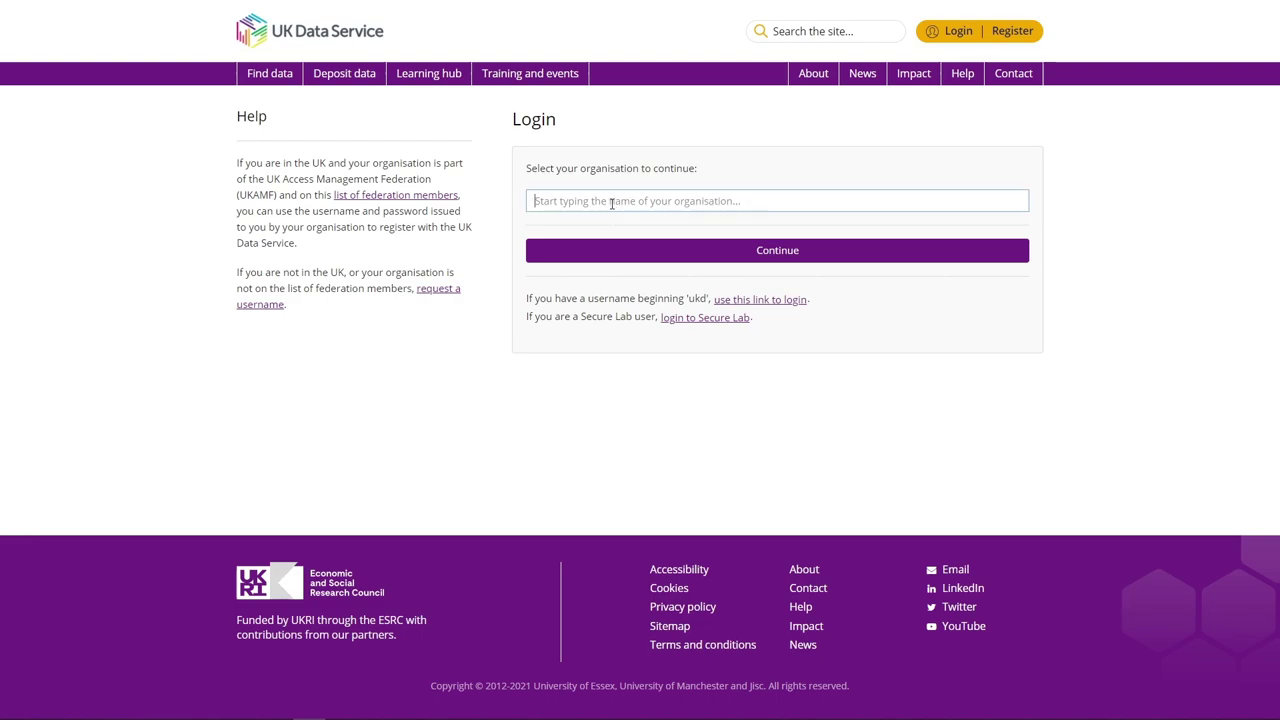
type("UNIVERSITY OF ES")
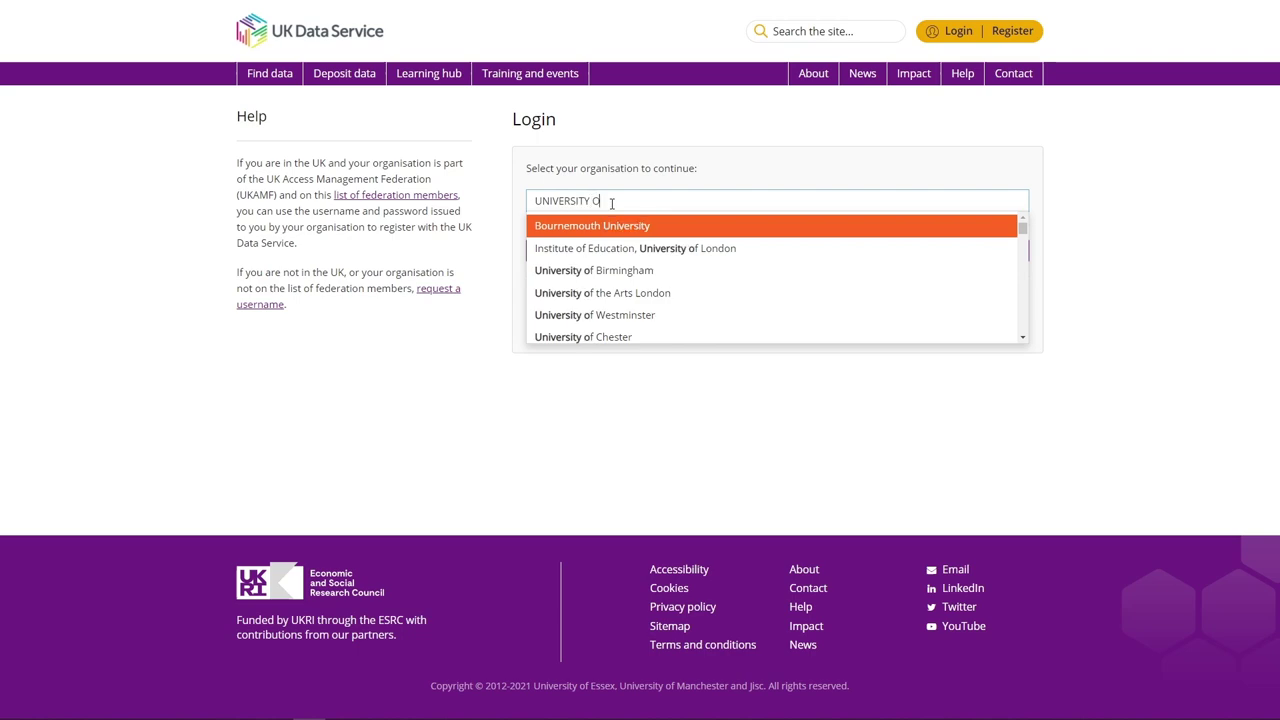
type("•••••••")
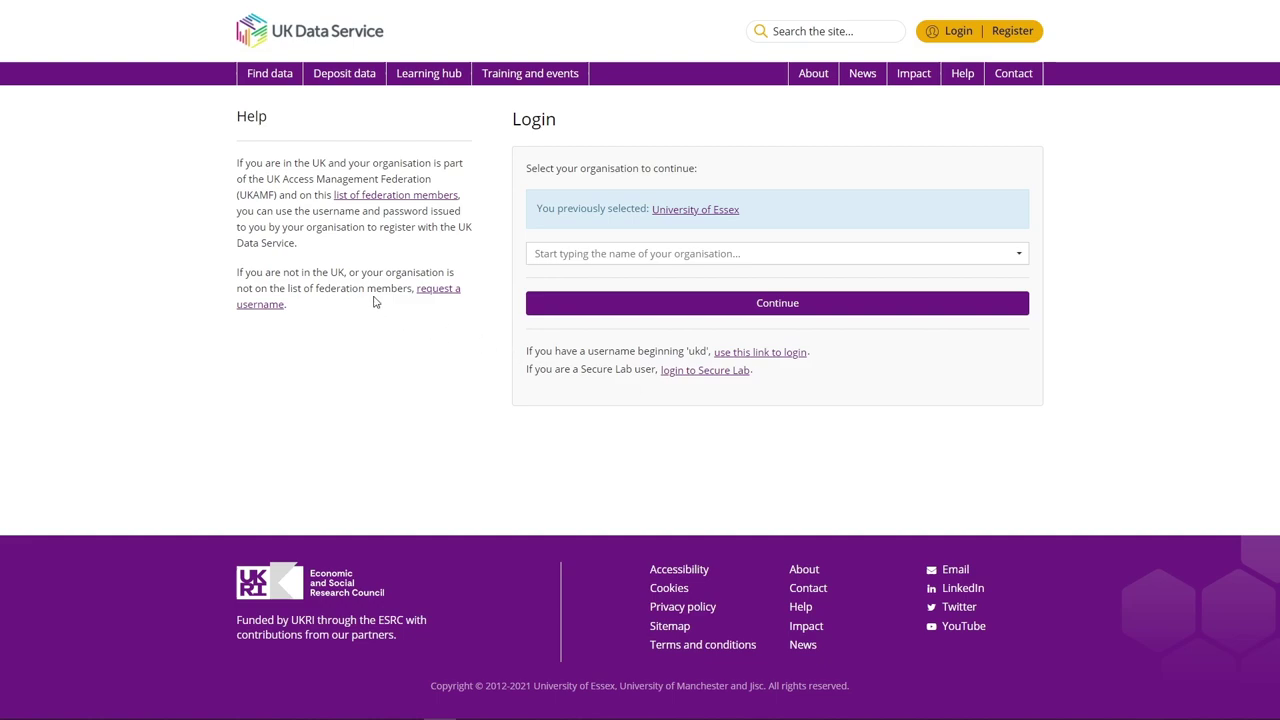
Open the application form for requesting a username and review the details it asks for
left_click(428, 292)
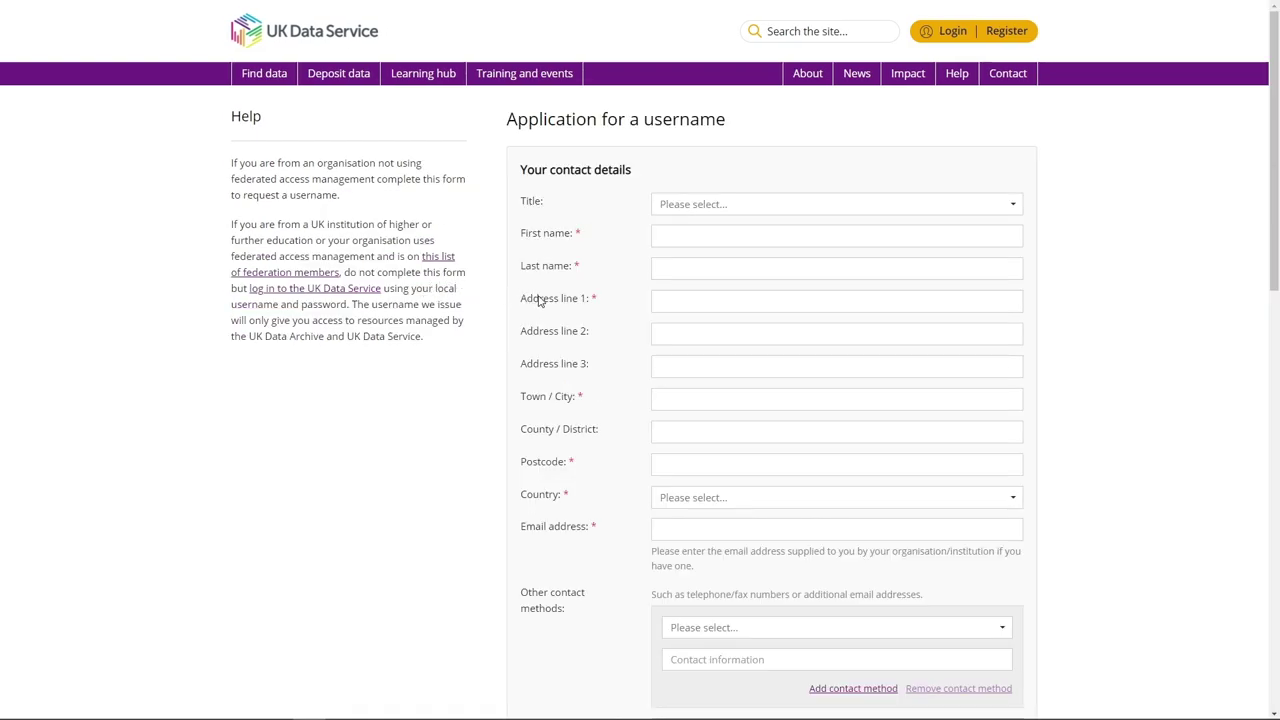
scroll(537, 305, "down", 2)
scroll(538, 315, "down", 3)
scroll(538, 315, "down", 2)
scroll(538, 315, "down", 2)
scroll(538, 315, "down", 1)
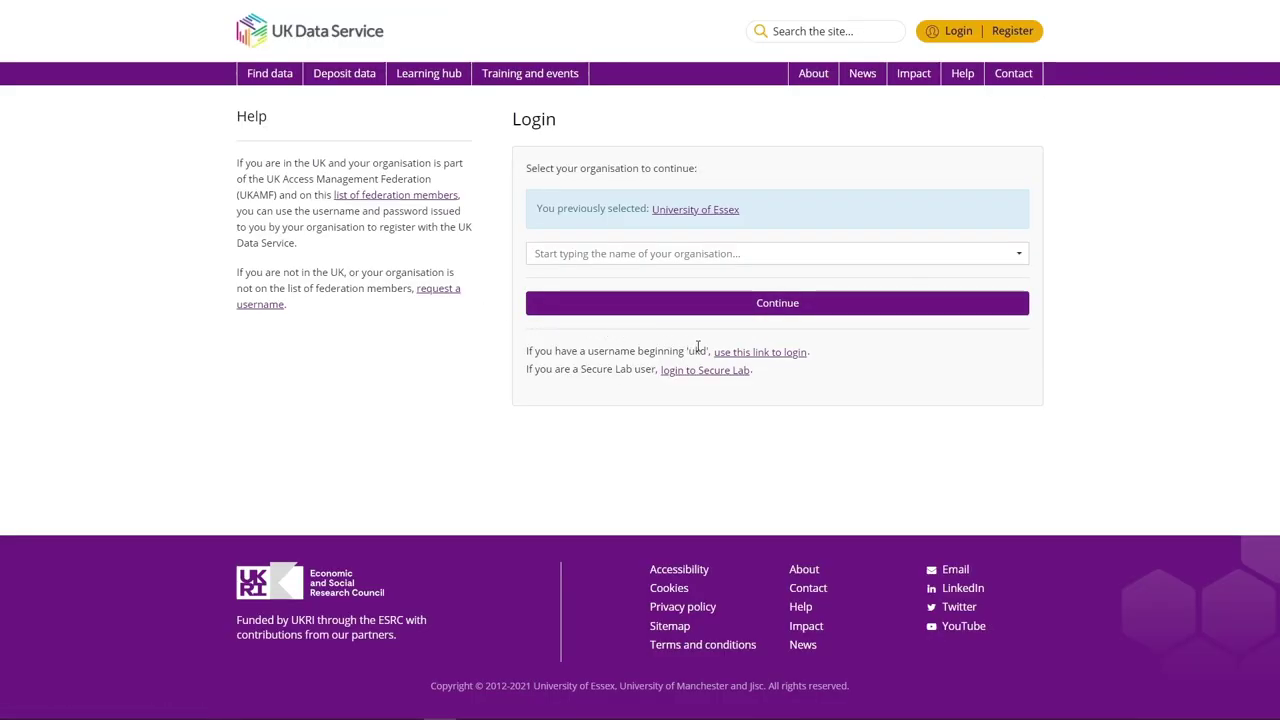
Use the login for 'ukd' usernames and add the Quarterly Labour Force Survey, June - August, 2021 to the account
left_click(752, 356)
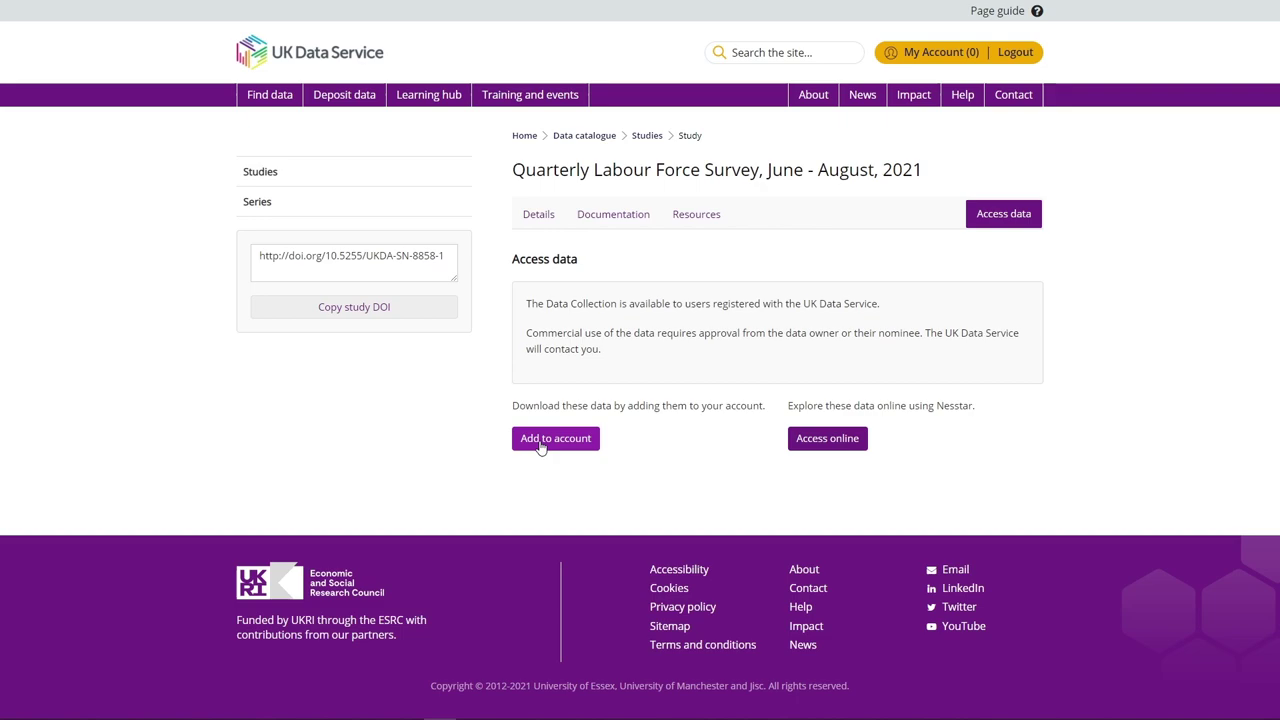
left_click(540, 445)
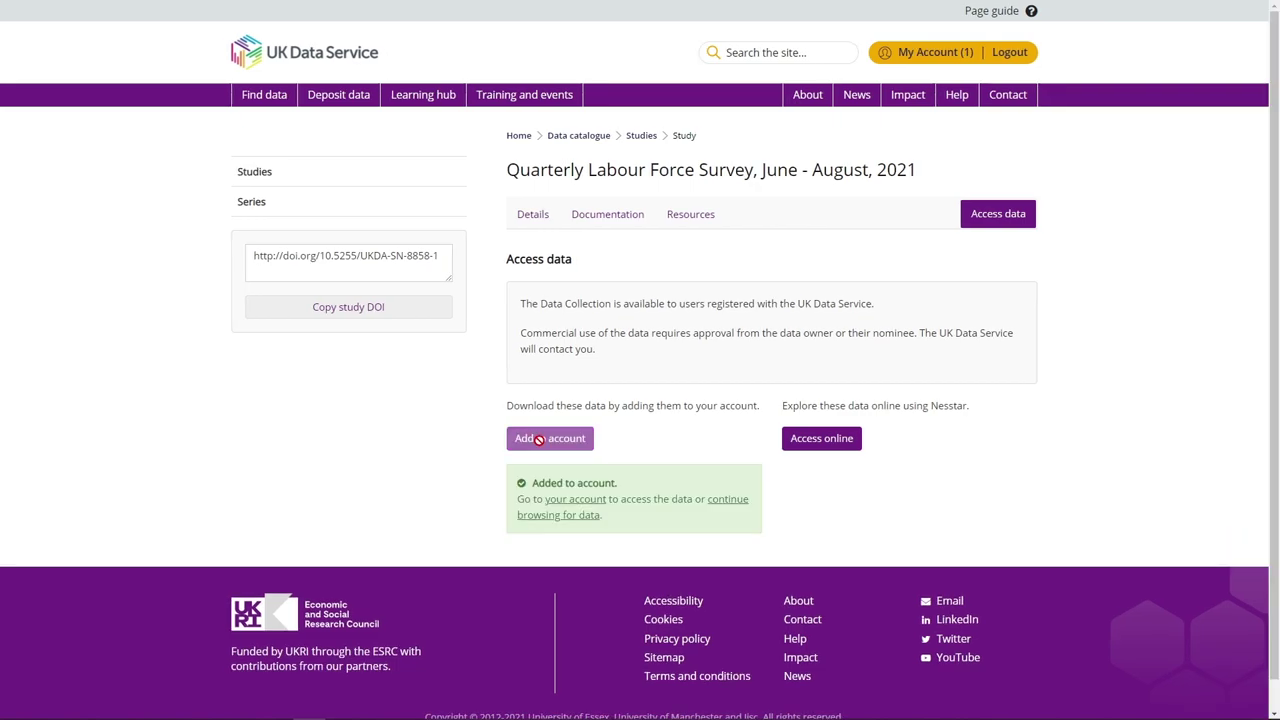
Select the Quarterly Labour Force Survey dataset in the account and start assigning it to a new project
left_click(563, 502)
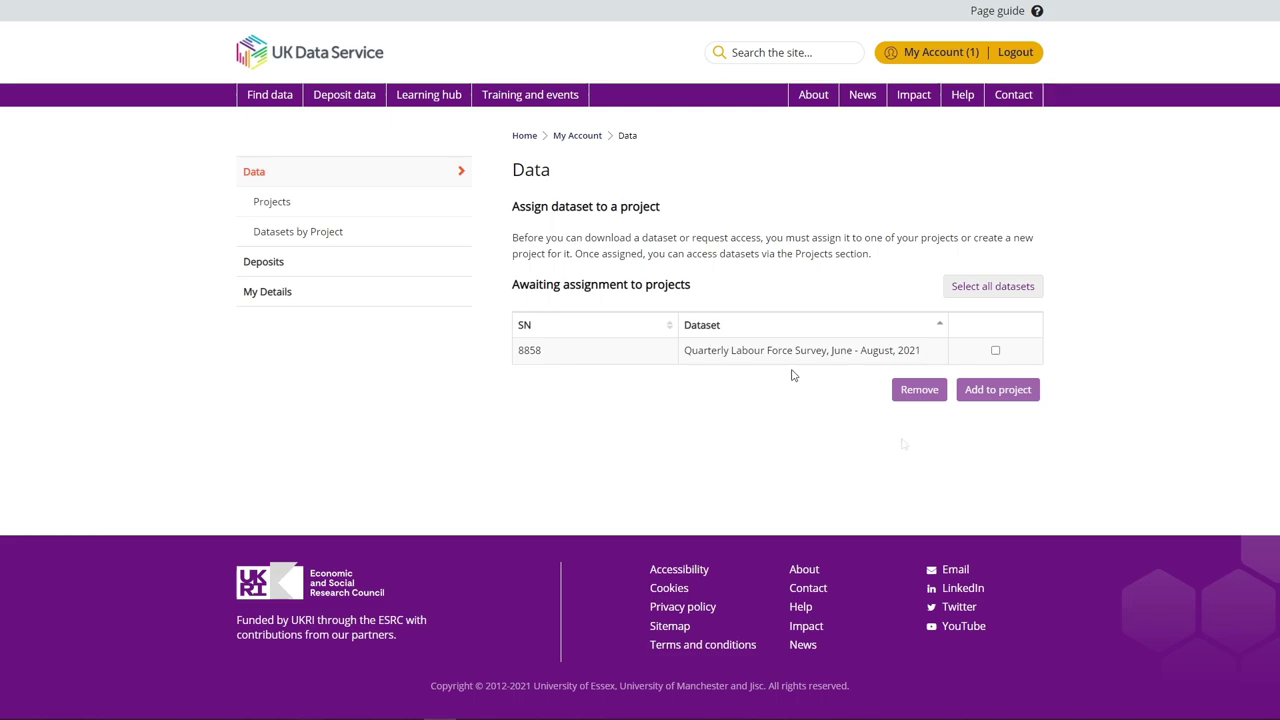
left_click(996, 352)
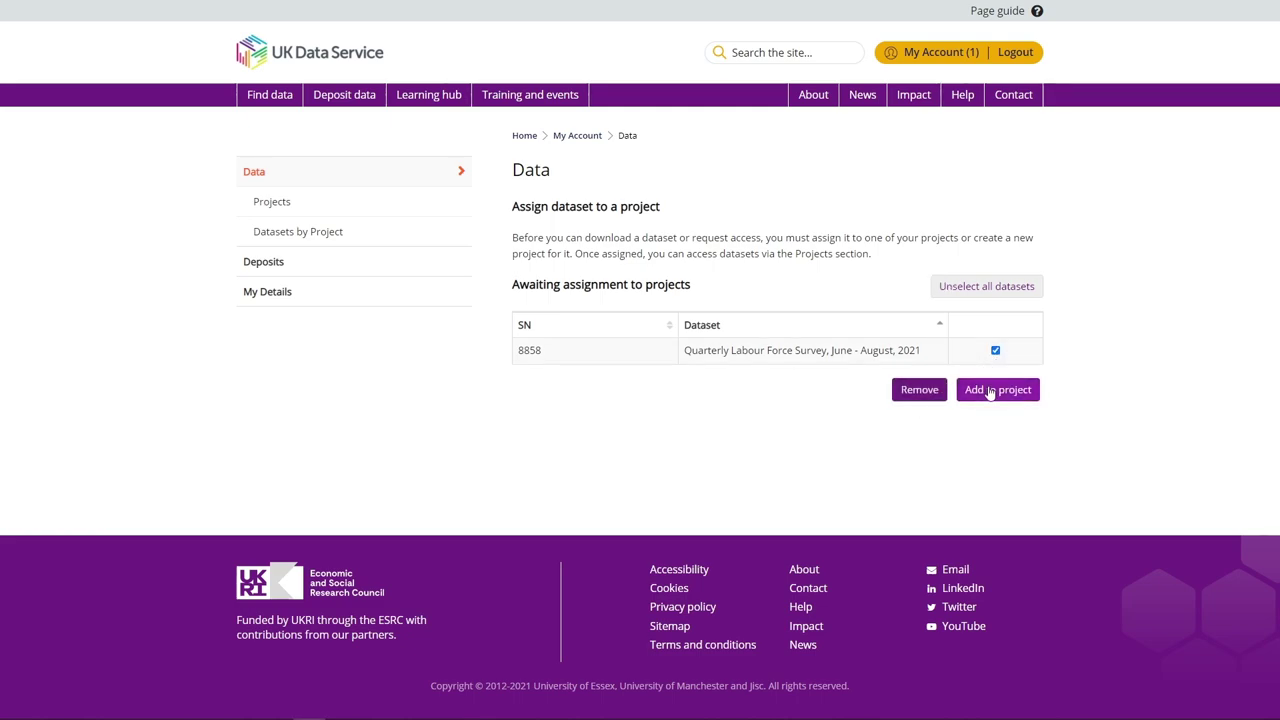
left_click(990, 390)
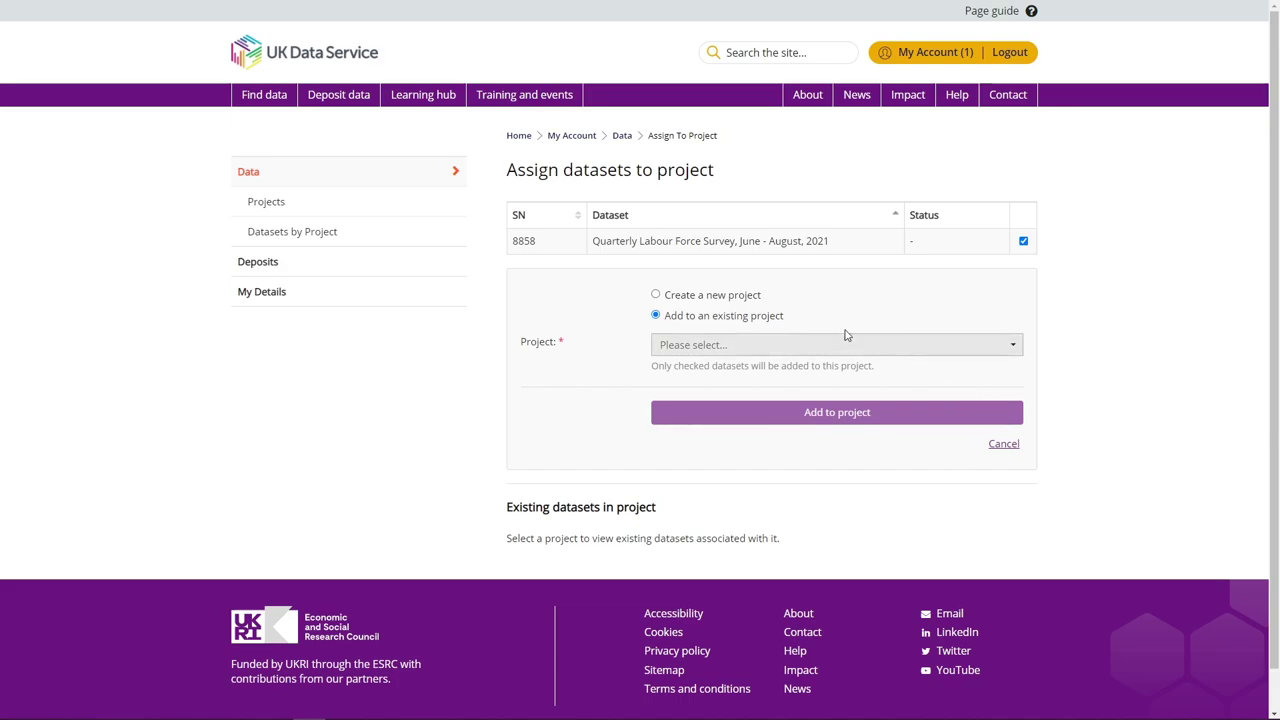
left_click(743, 298)
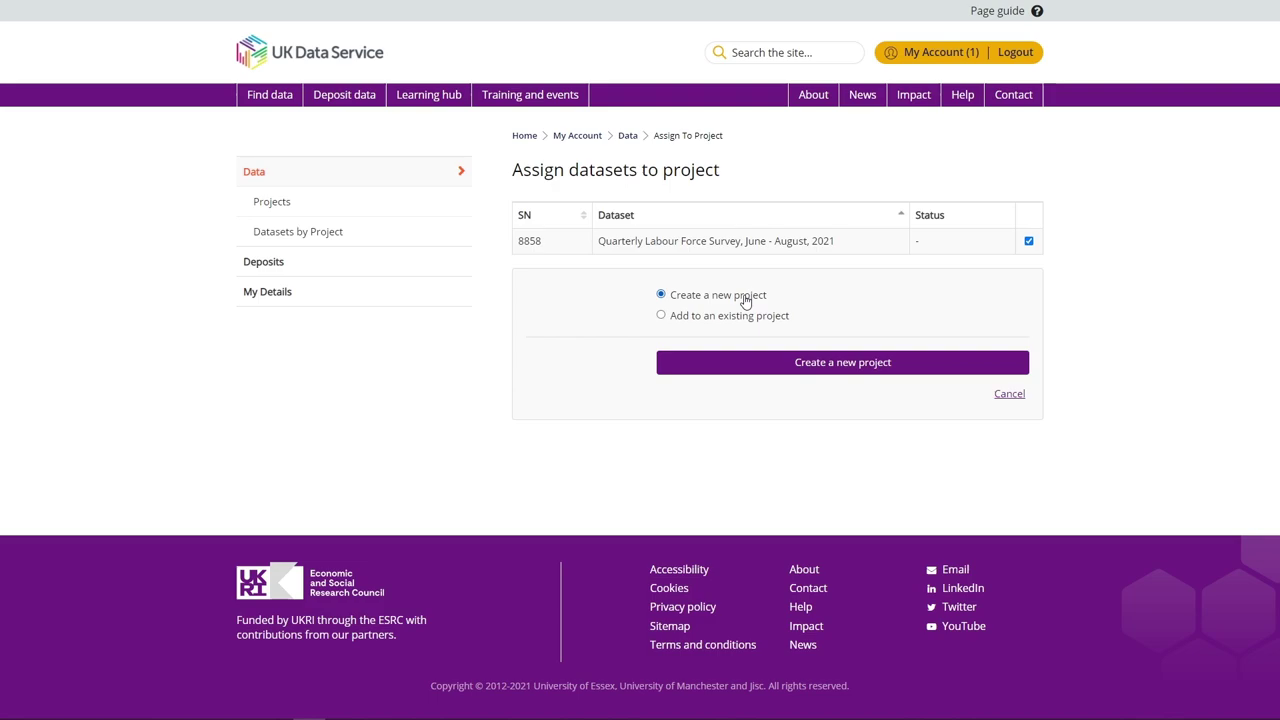
left_click(766, 364)
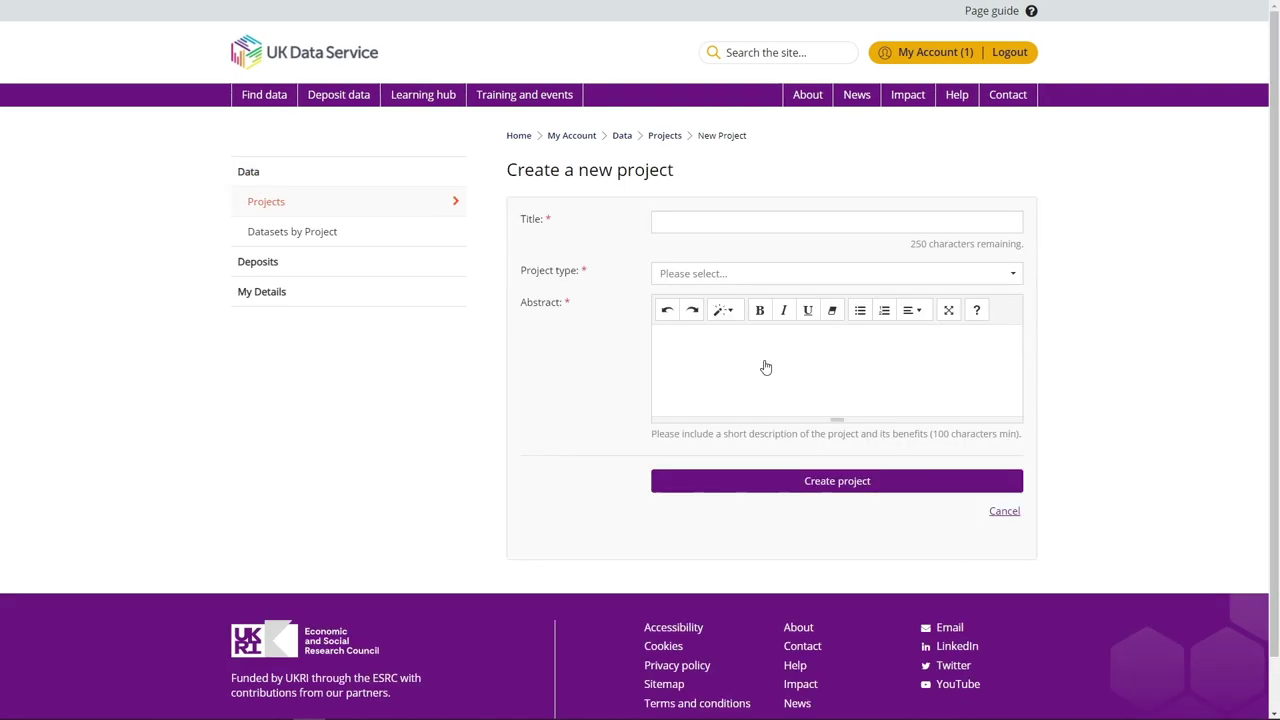
Create the non-commercial project "Example Project" with the abstract "Test Abstract that needs to be at least 100 characters in length explaining the purpose of the project."
left_click(768, 225)
type("Example Project")
left_click(754, 274)
left_click(750, 322)
left_click(663, 337)
type("Test Abstract that needs to be at least 100 characters in length explaining the purpose of the project.")
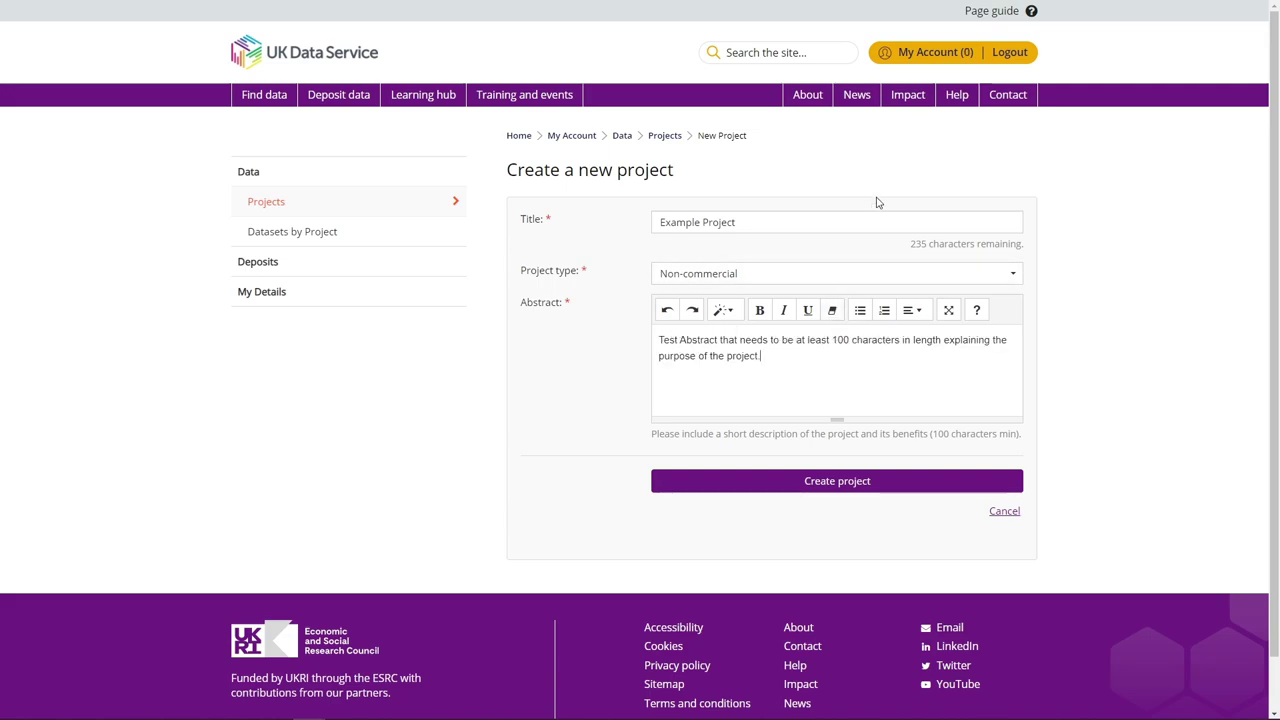
left_click(992, 12)
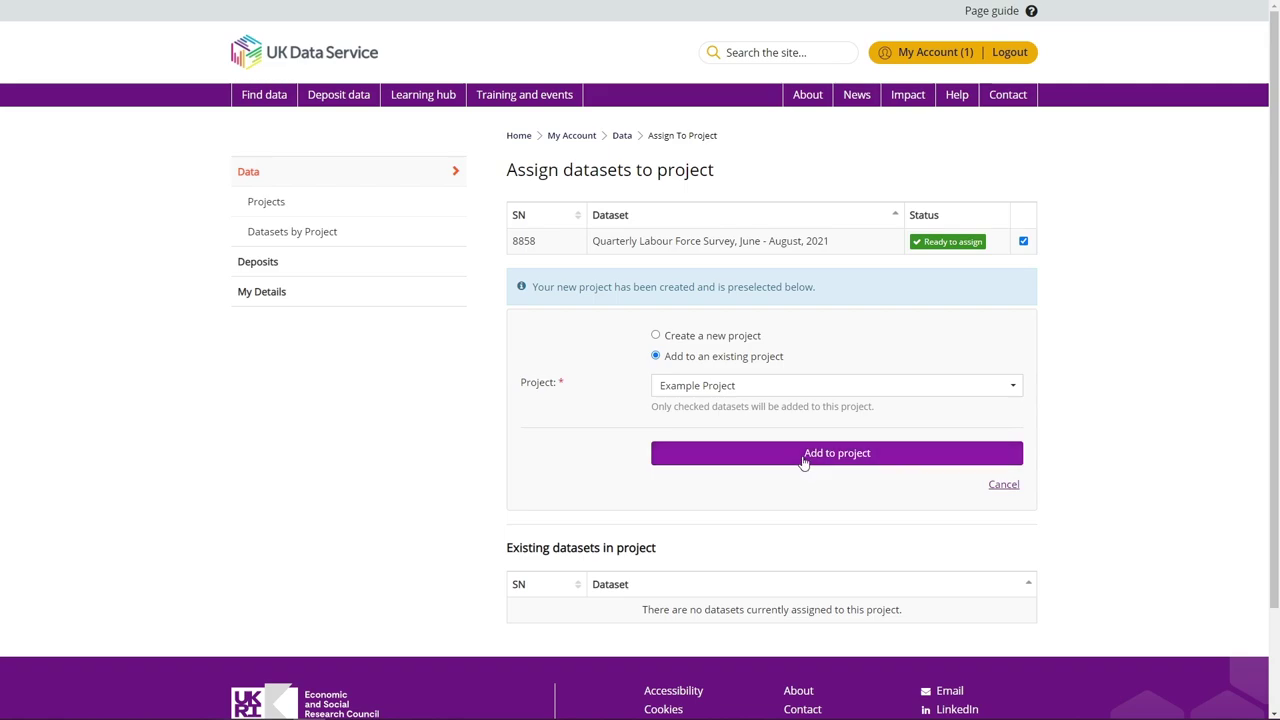
Add the Quarterly Labour Force Survey dataset to Example Project and consult the page guide for project leads
left_click(800, 456)
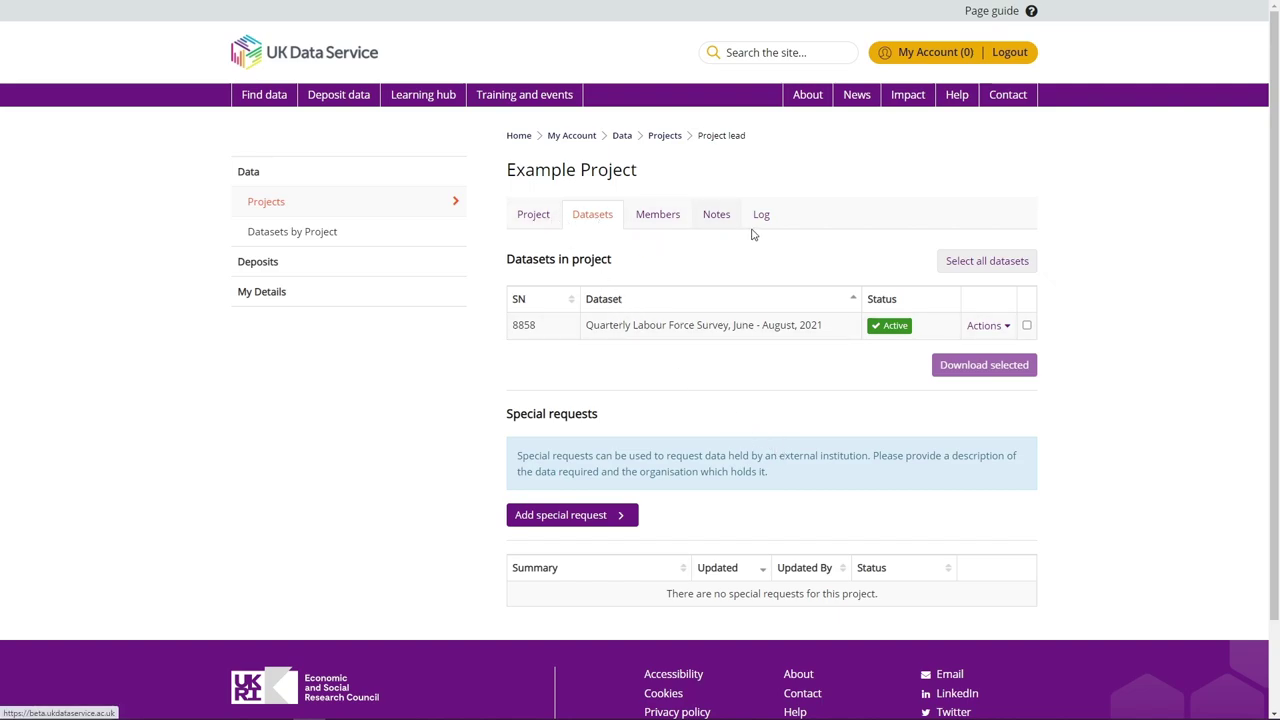
left_click(1012, 14)
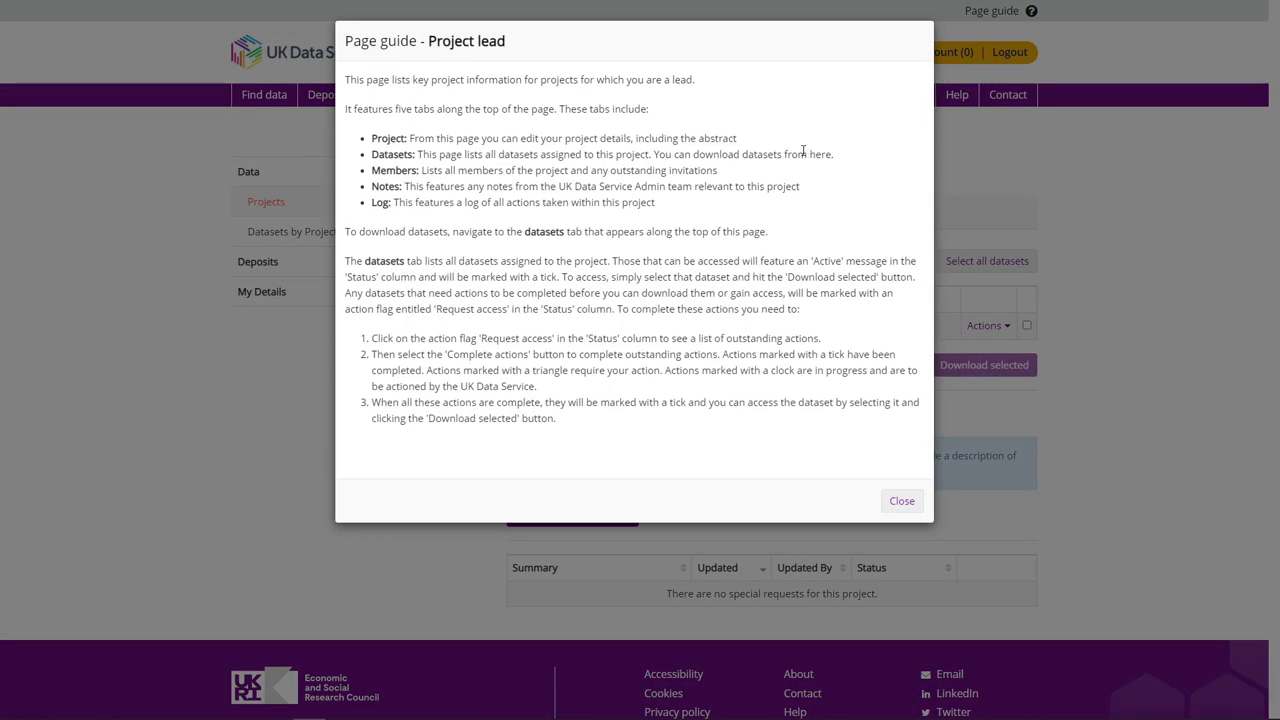
left_click(897, 503)
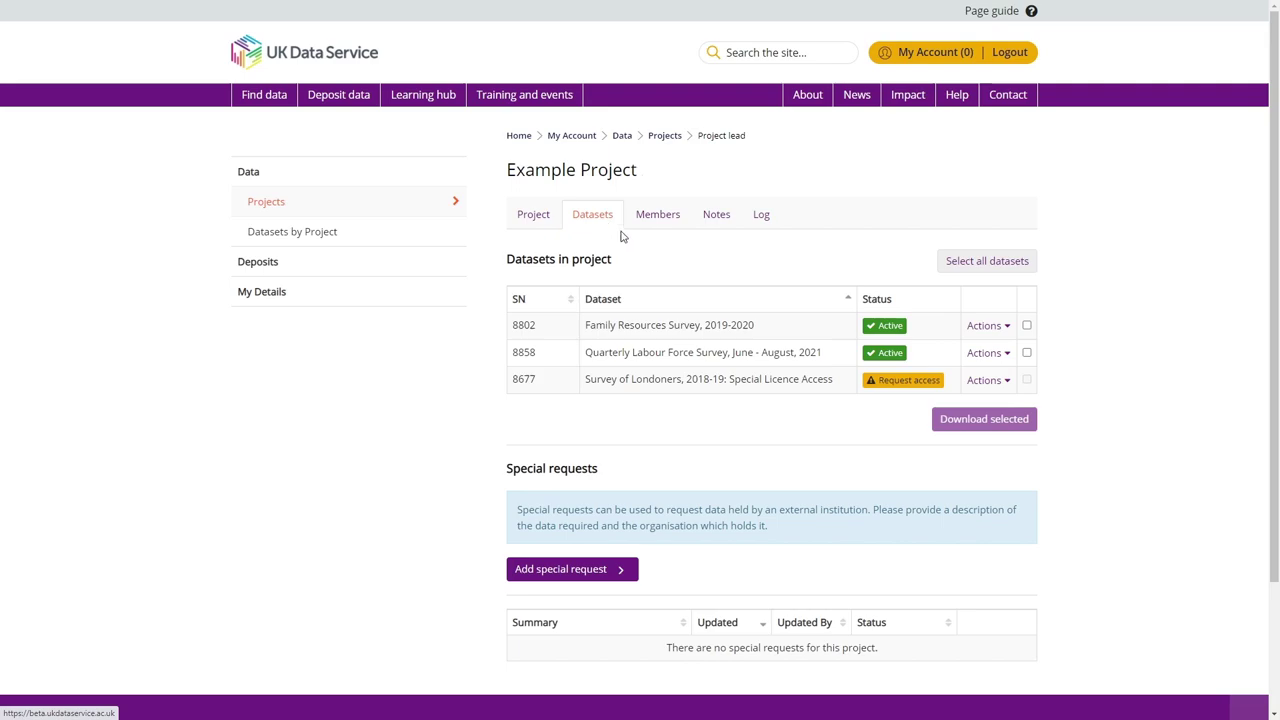
Check the outstanding access actions for the Survey of Londoners, and select the Family Resources Survey and Quarterly Labour Force Survey datasets
left_click(902, 388)
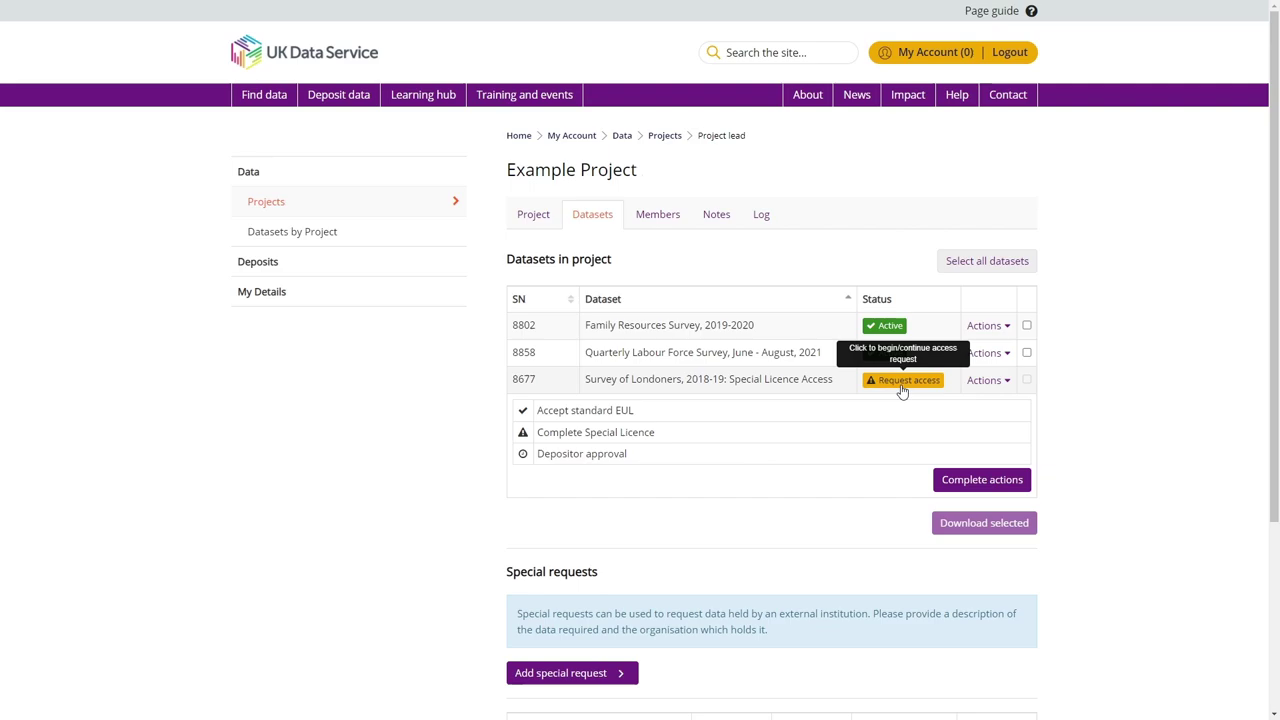
left_click(902, 388)
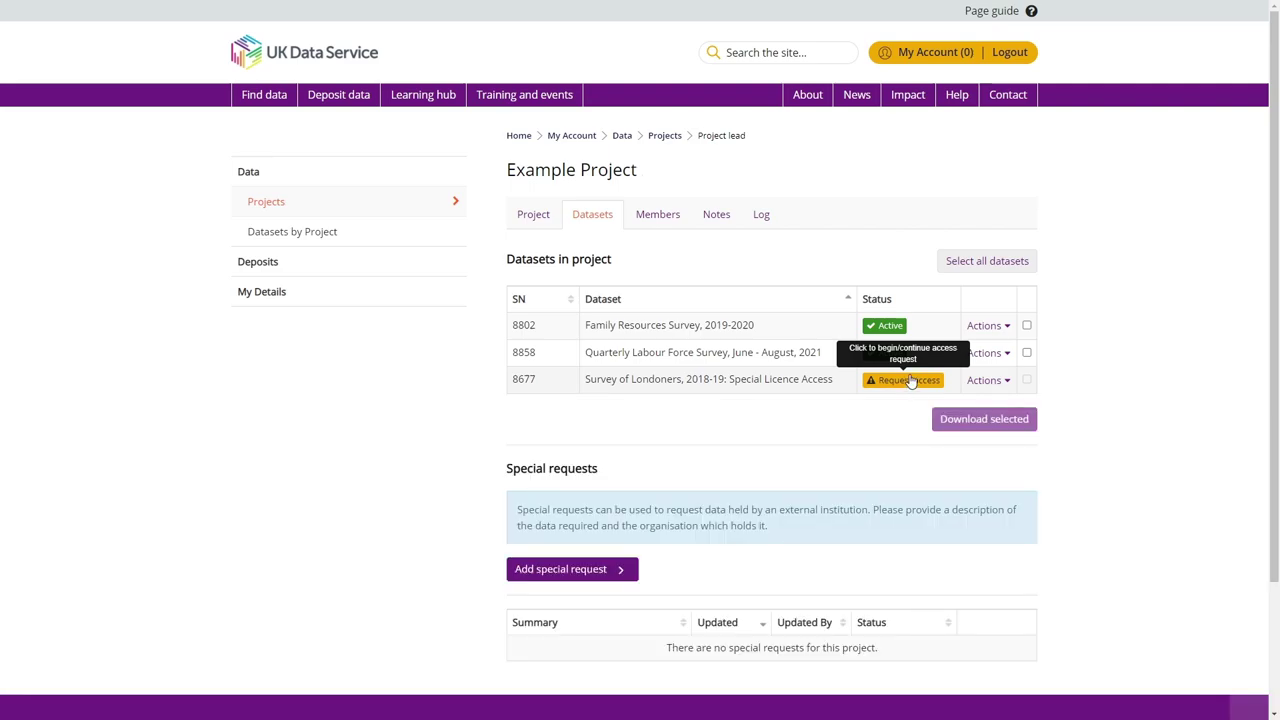
left_click(1027, 326)
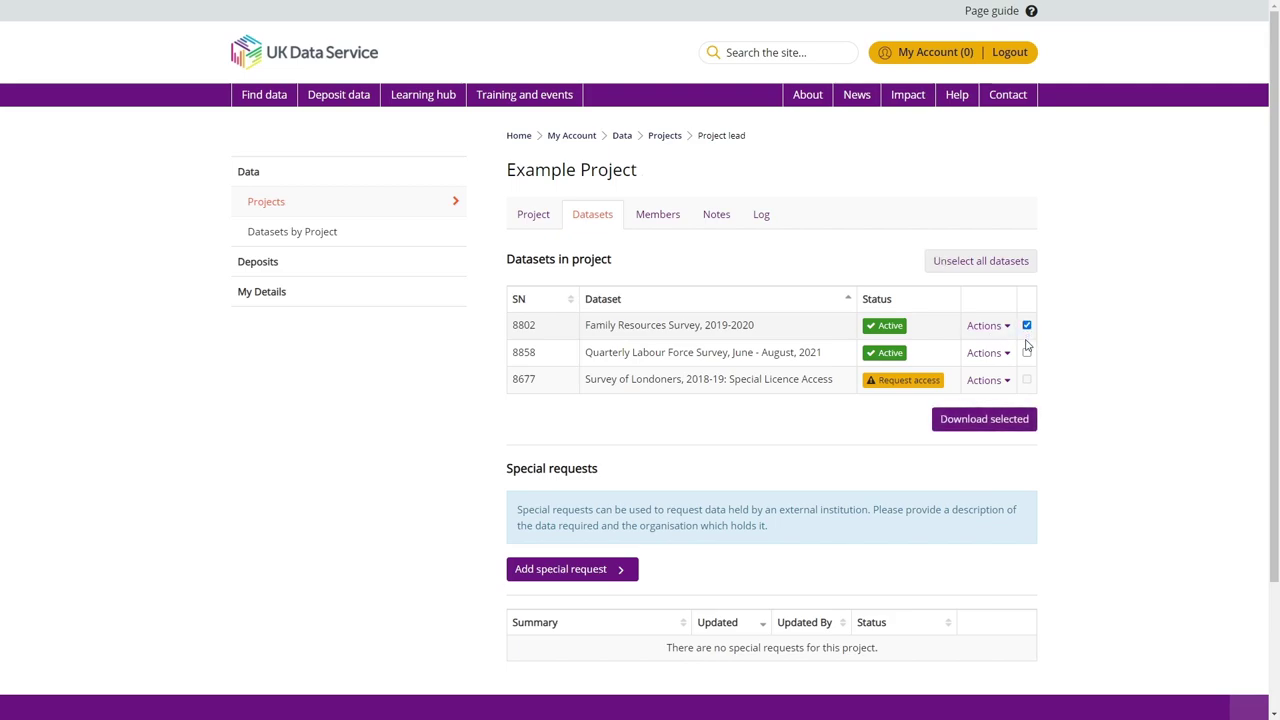
left_click(1027, 353)
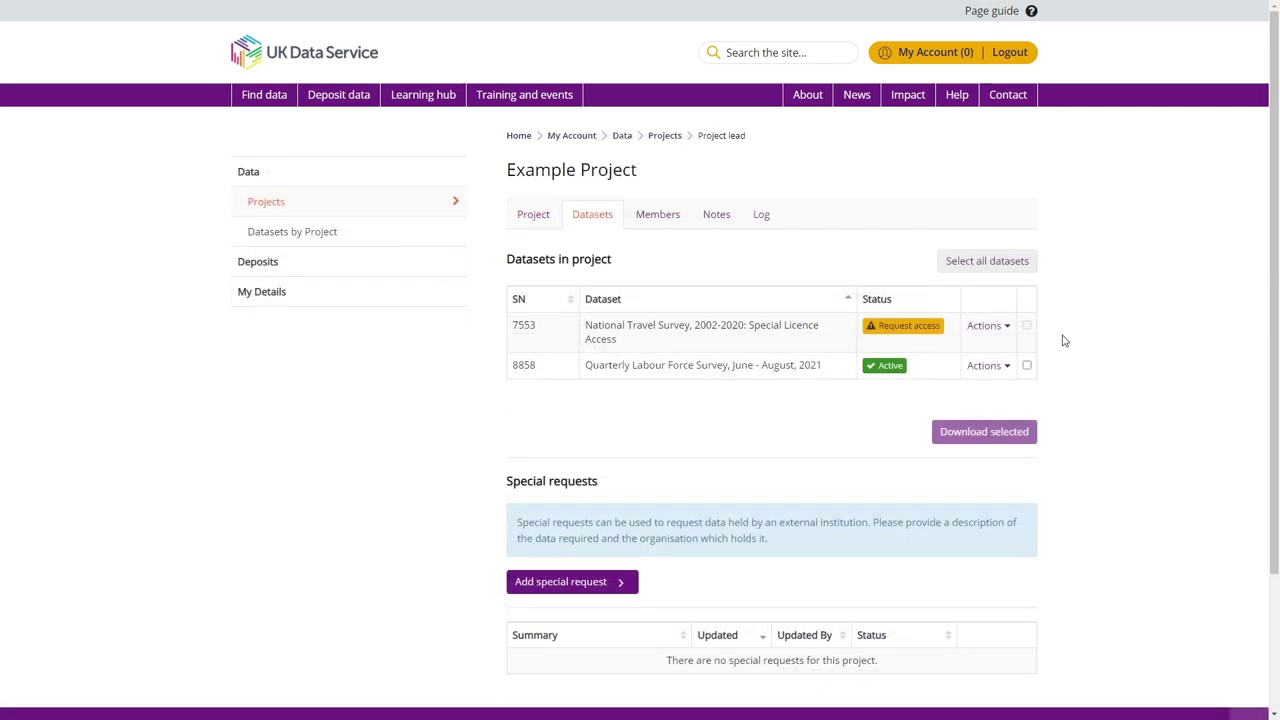
Download the Special Licence form for the National Travel Survey, 2002-2020, and check its depositor approval action
left_click(912, 327)
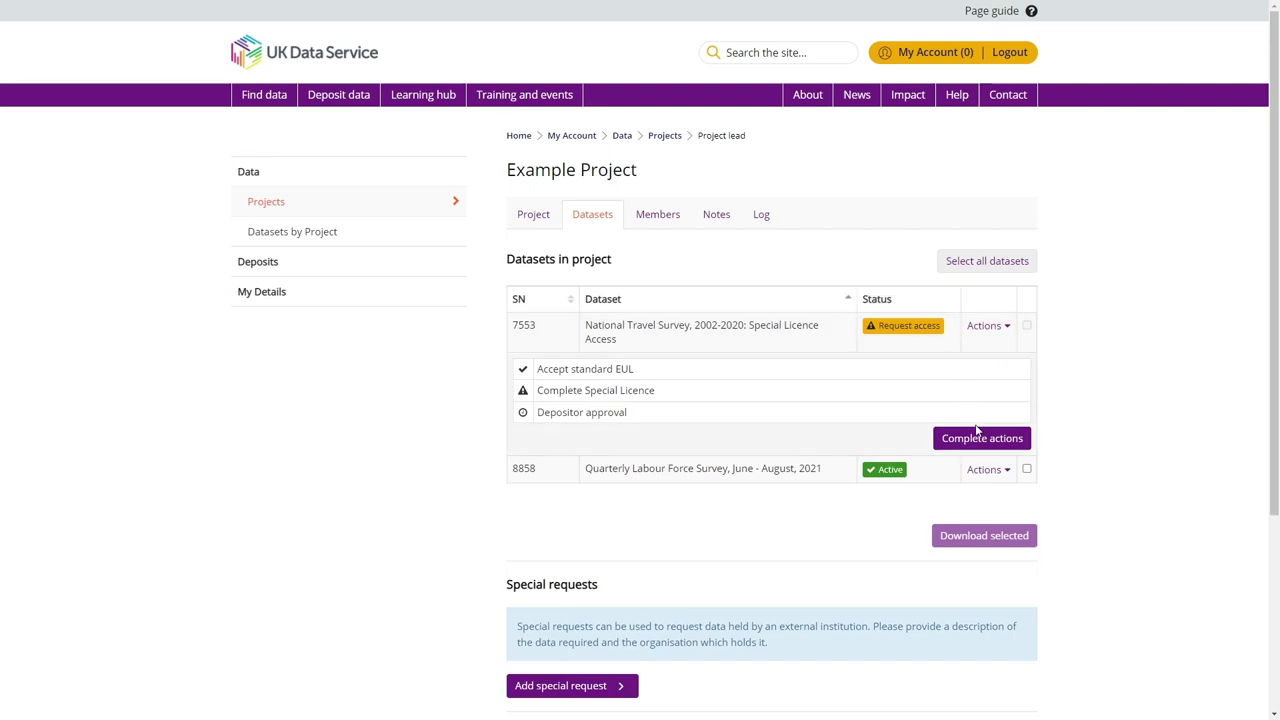
left_click(979, 440)
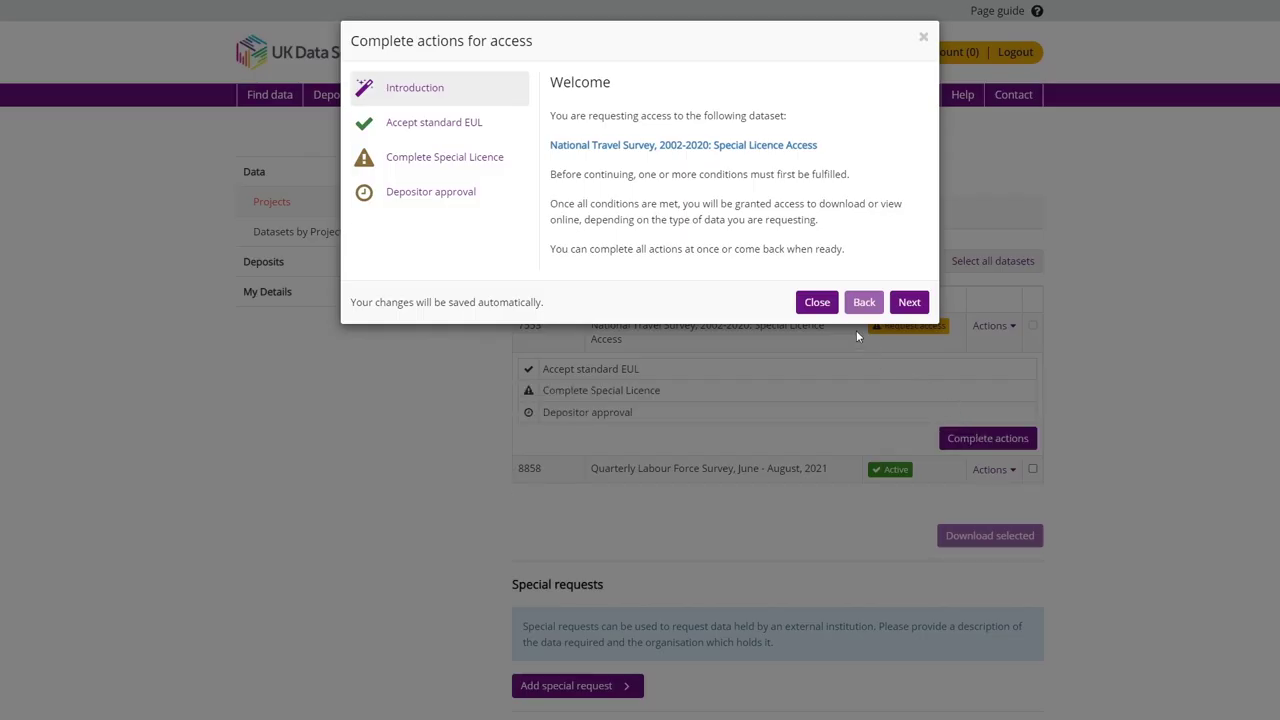
left_click(505, 166)
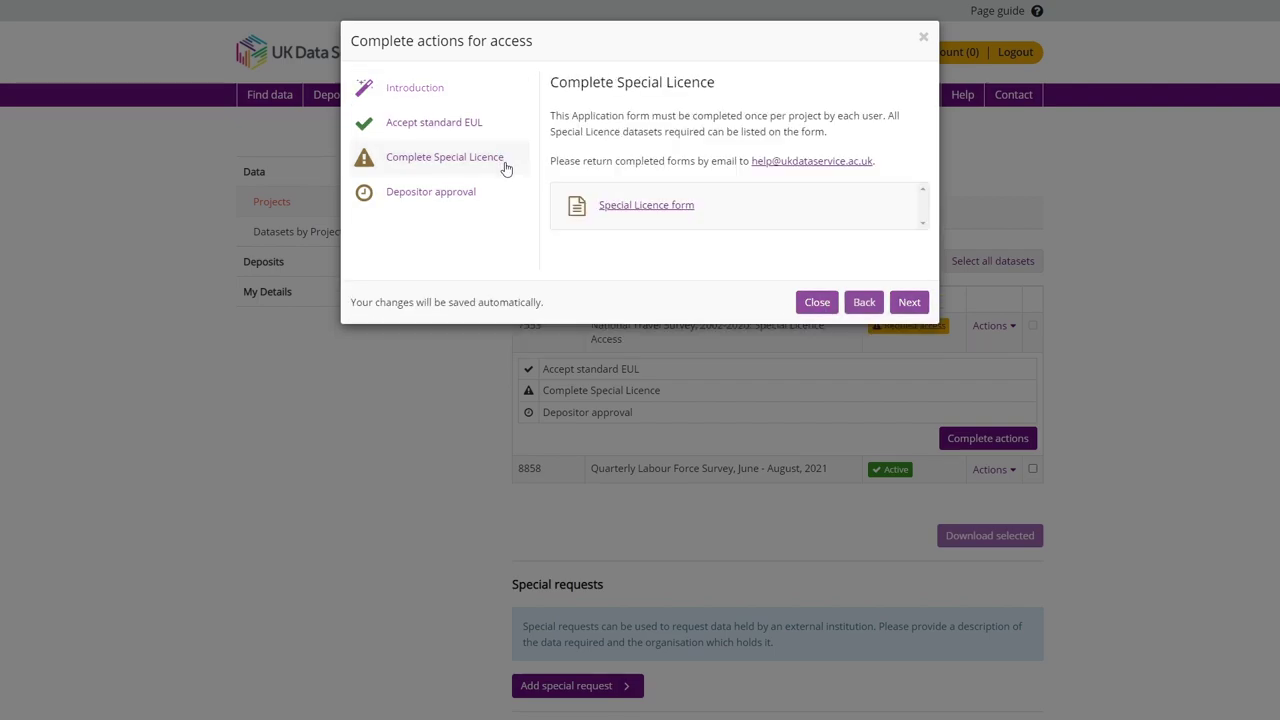
left_click(626, 207)
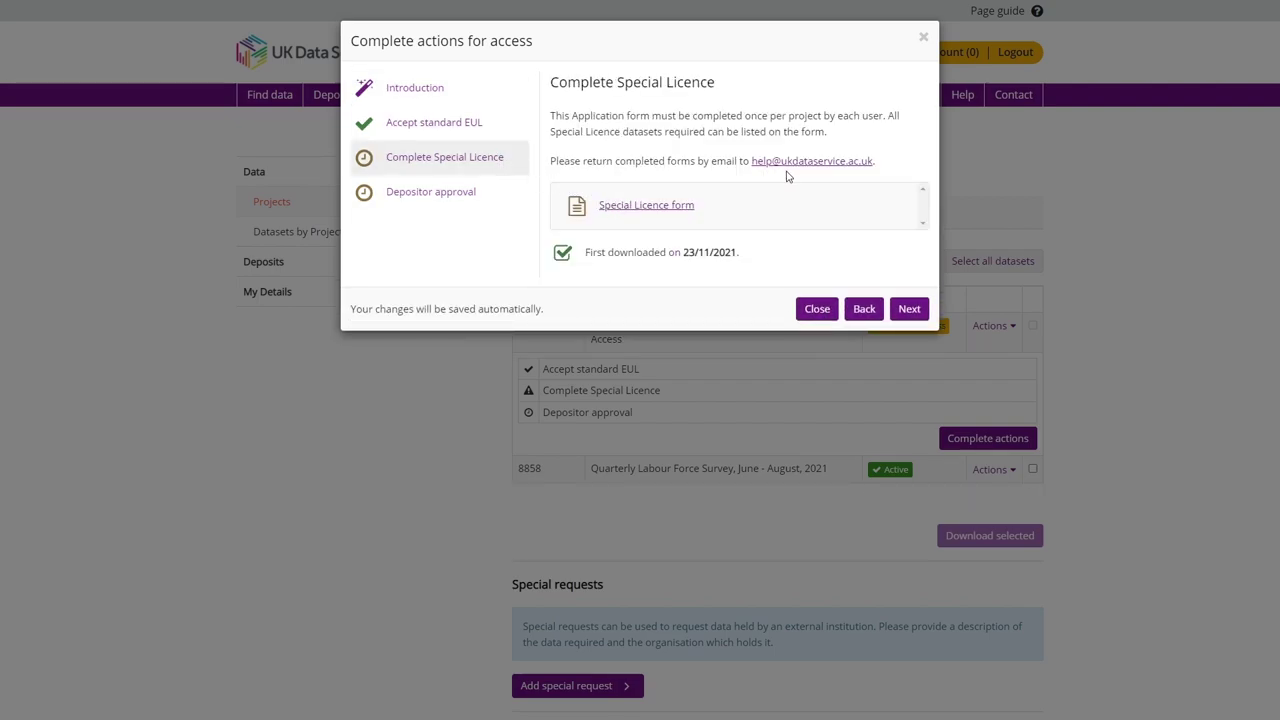
left_click(505, 203)
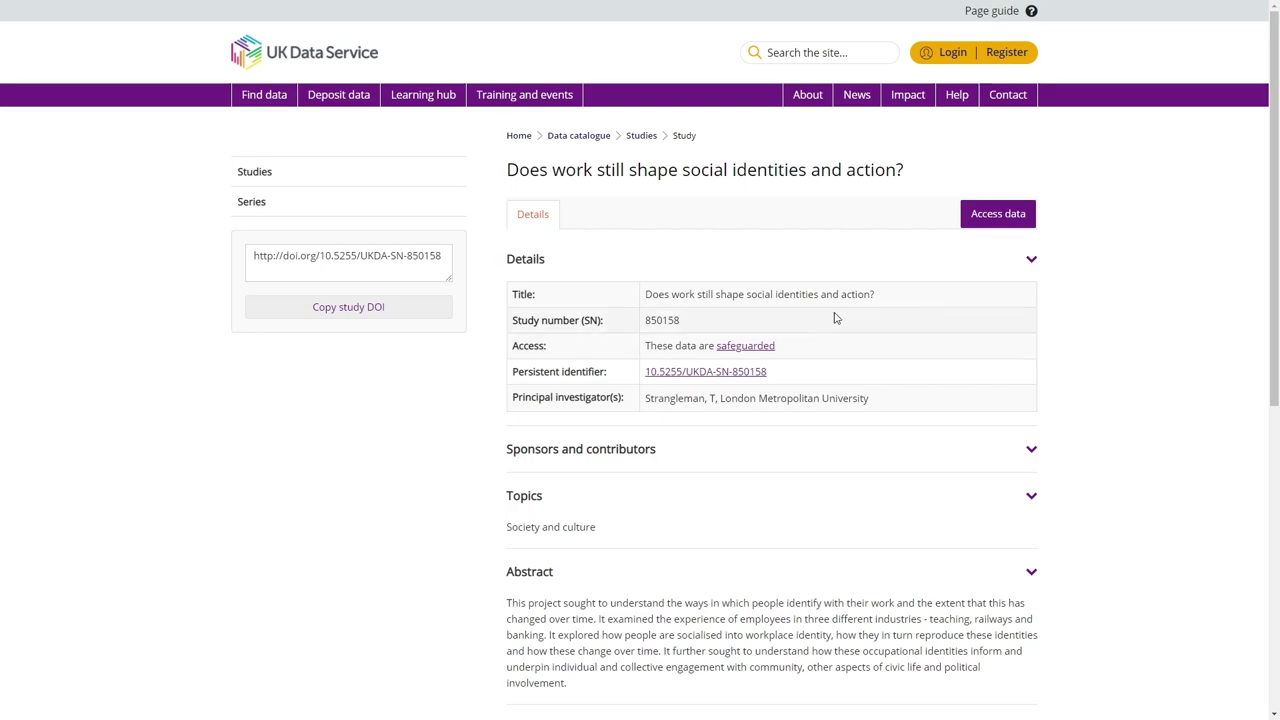
Open the ReShare repository record for "Does work still shape social identities and action?" and its archive_850158.zip file entry
left_click(983, 220)
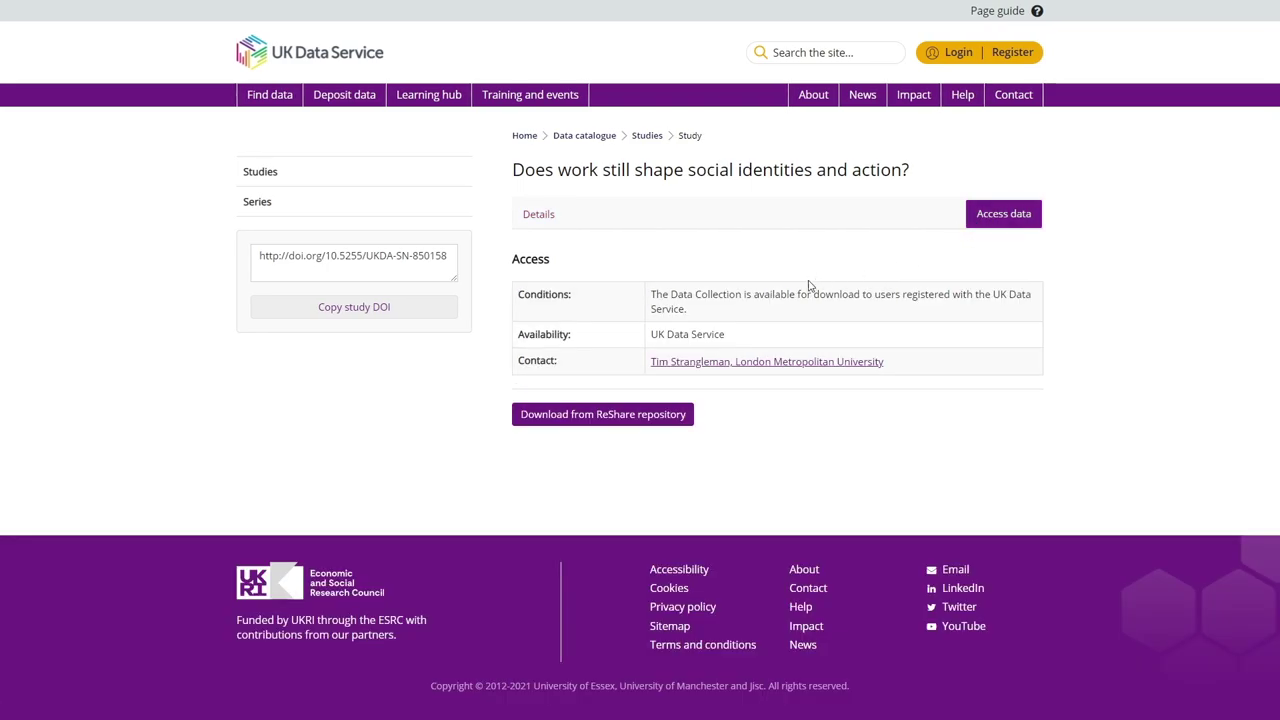
left_click(601, 415)
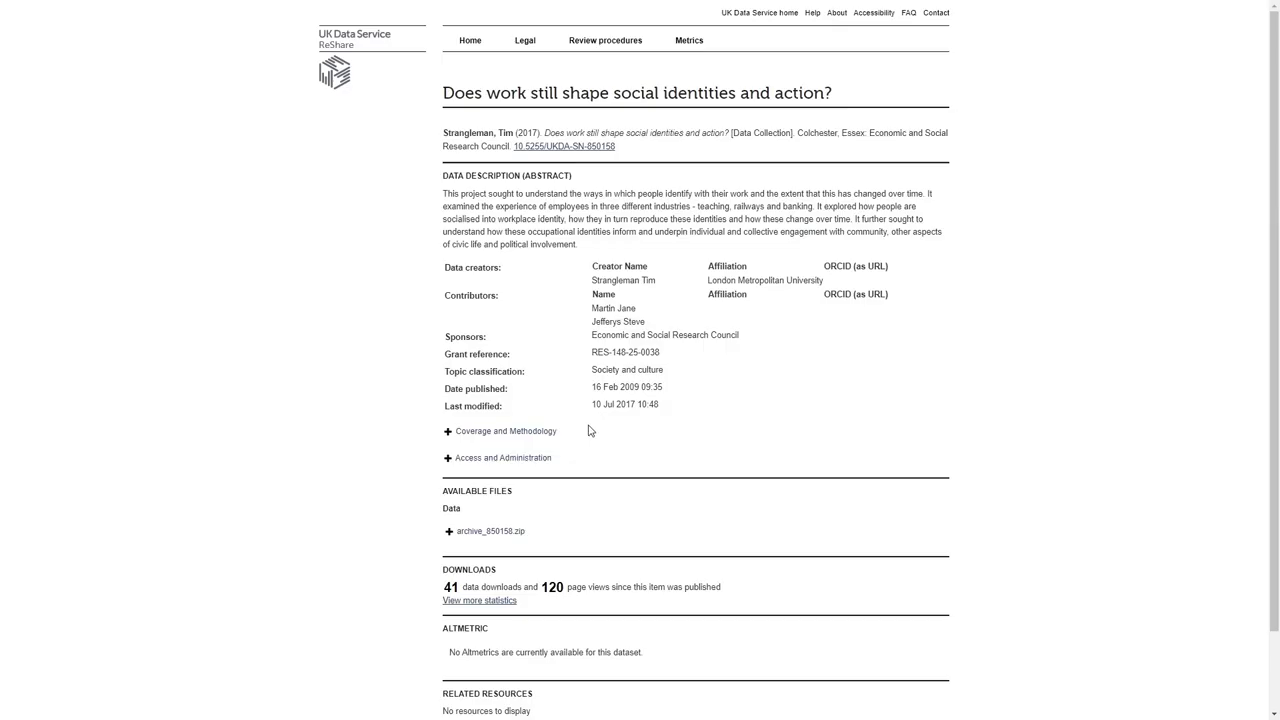
left_click(491, 532)
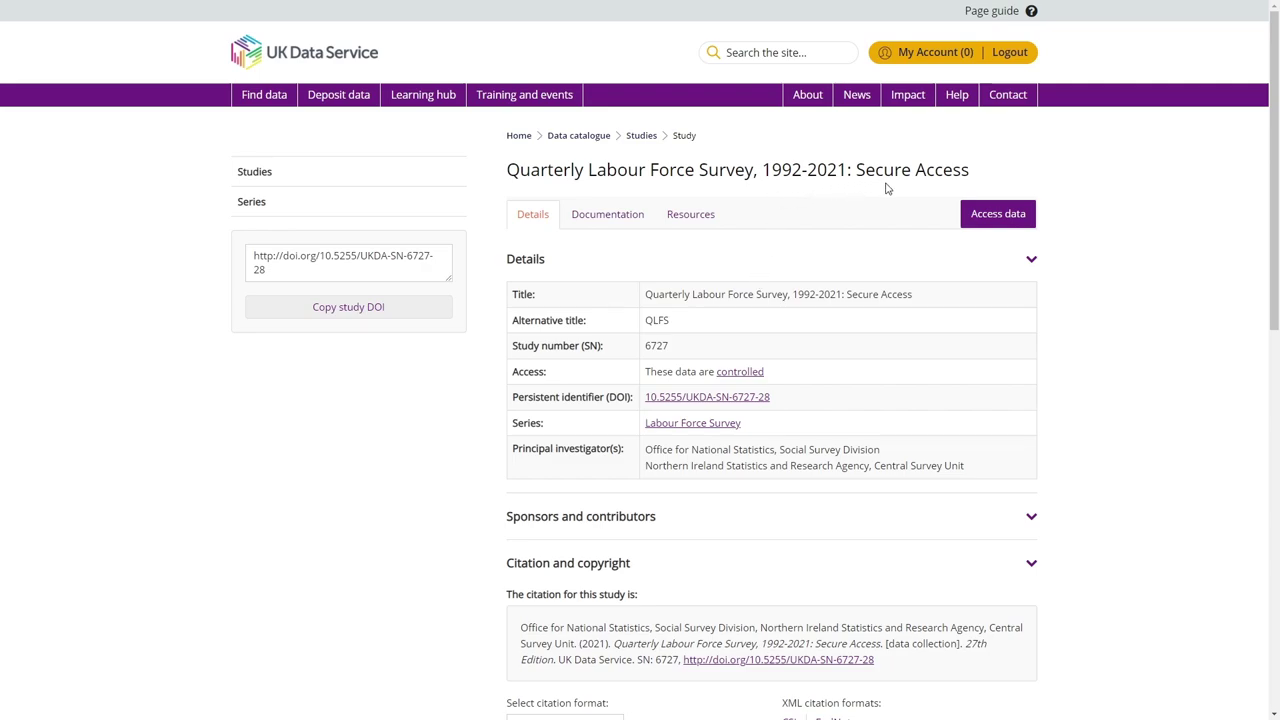
Add the Quarterly Labour Force Survey, 1992-2021: Secure Access to the account and open its DEA Research Project Application action in Example Project
left_click(977, 218)
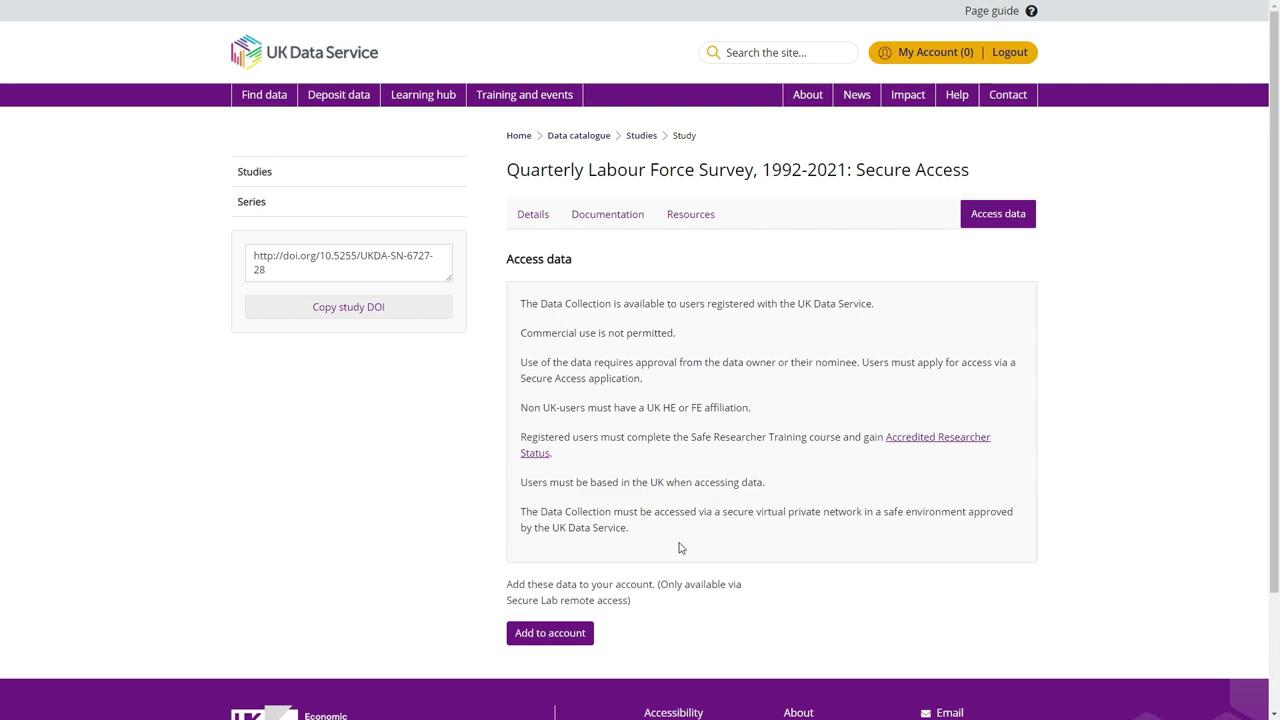
left_click(580, 636)
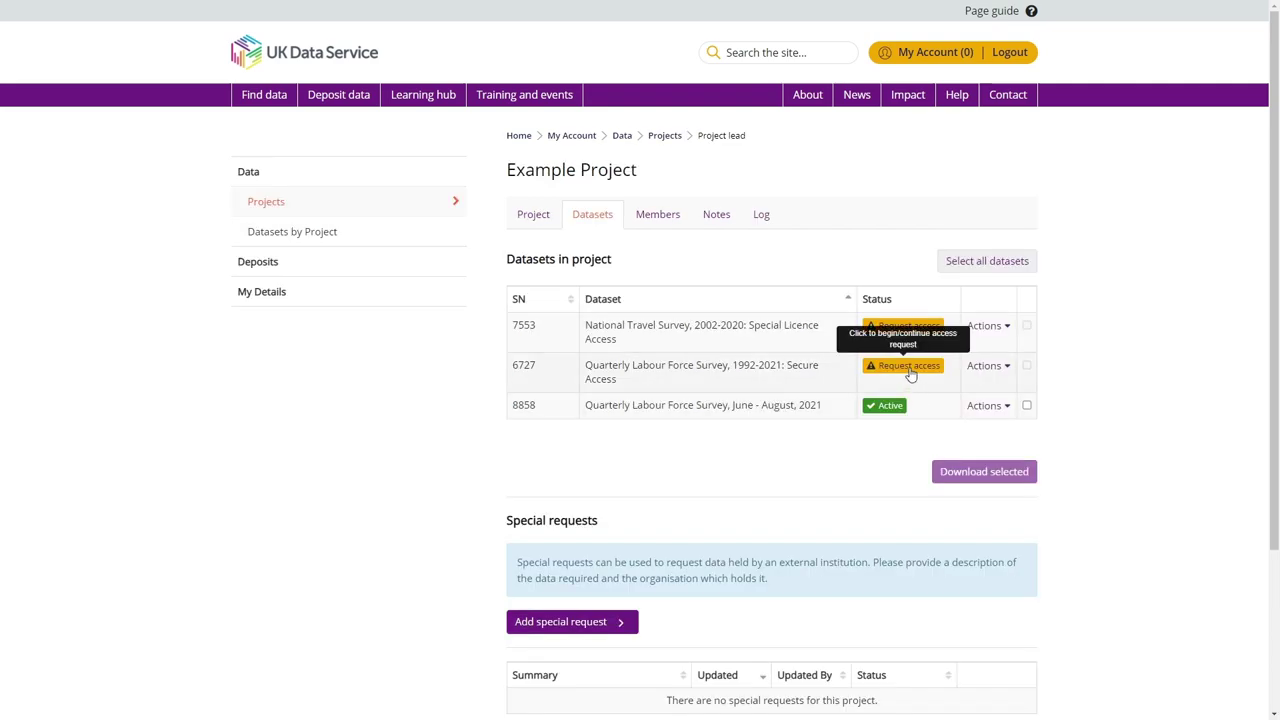
left_click(908, 368)
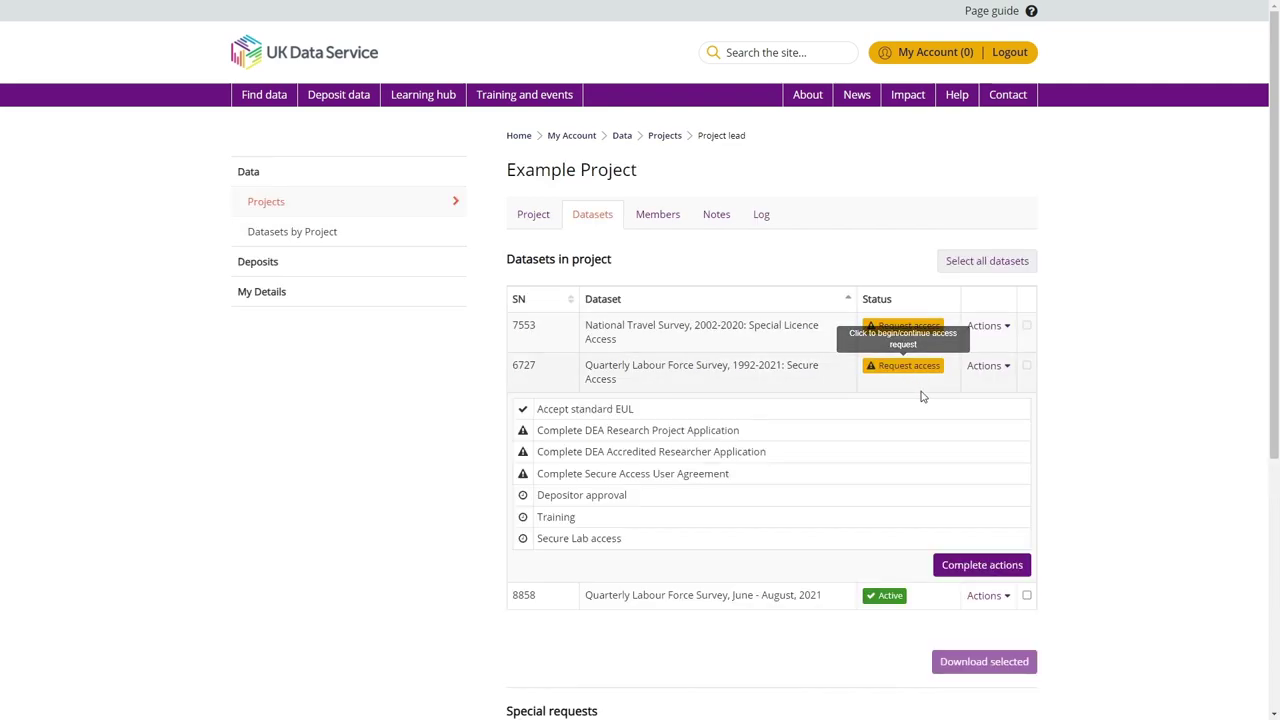
left_click(980, 563)
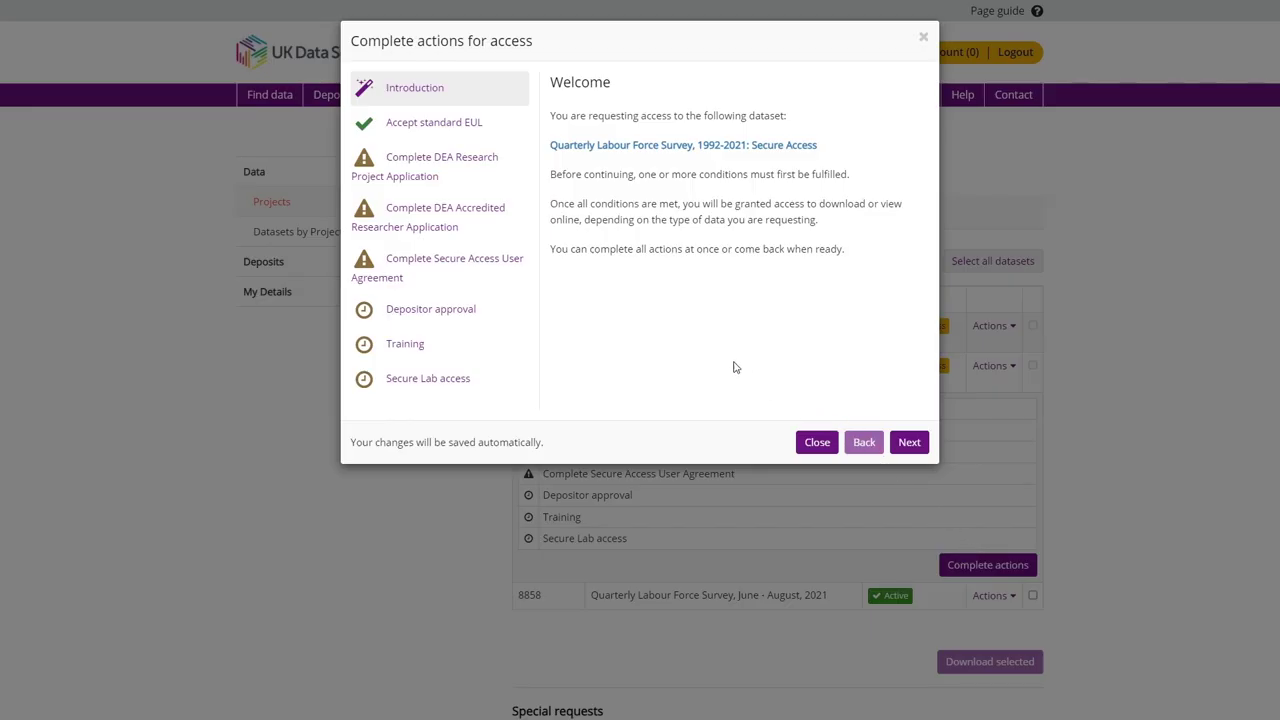
left_click(463, 180)
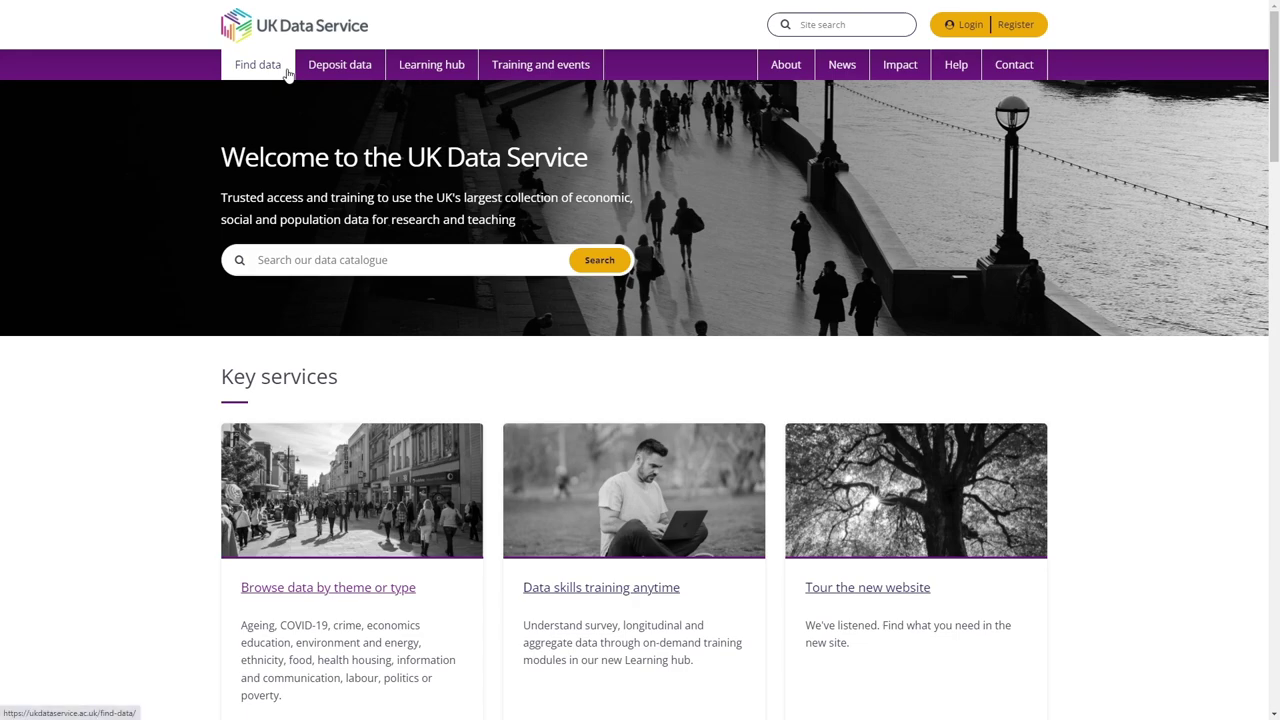
Consult the access levels and conditions, and open the guidance on applying to access controlled data in SecureLab
left_click(287, 72)
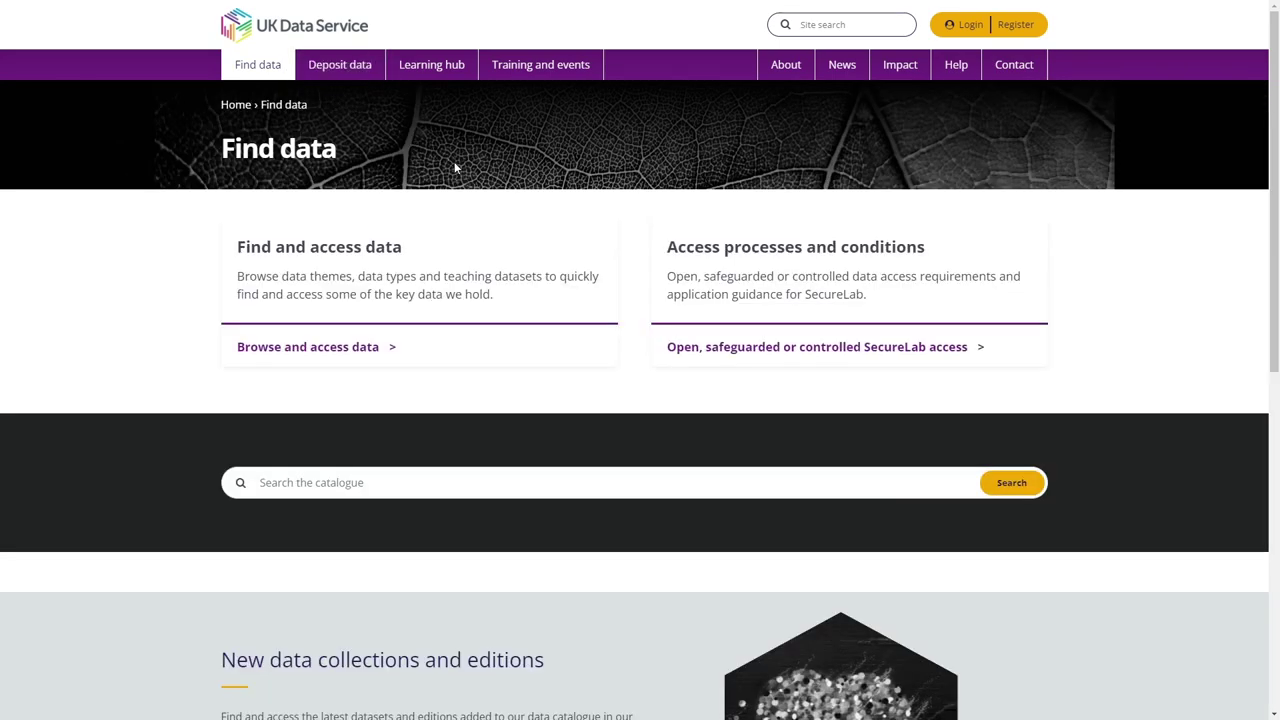
left_click(766, 346)
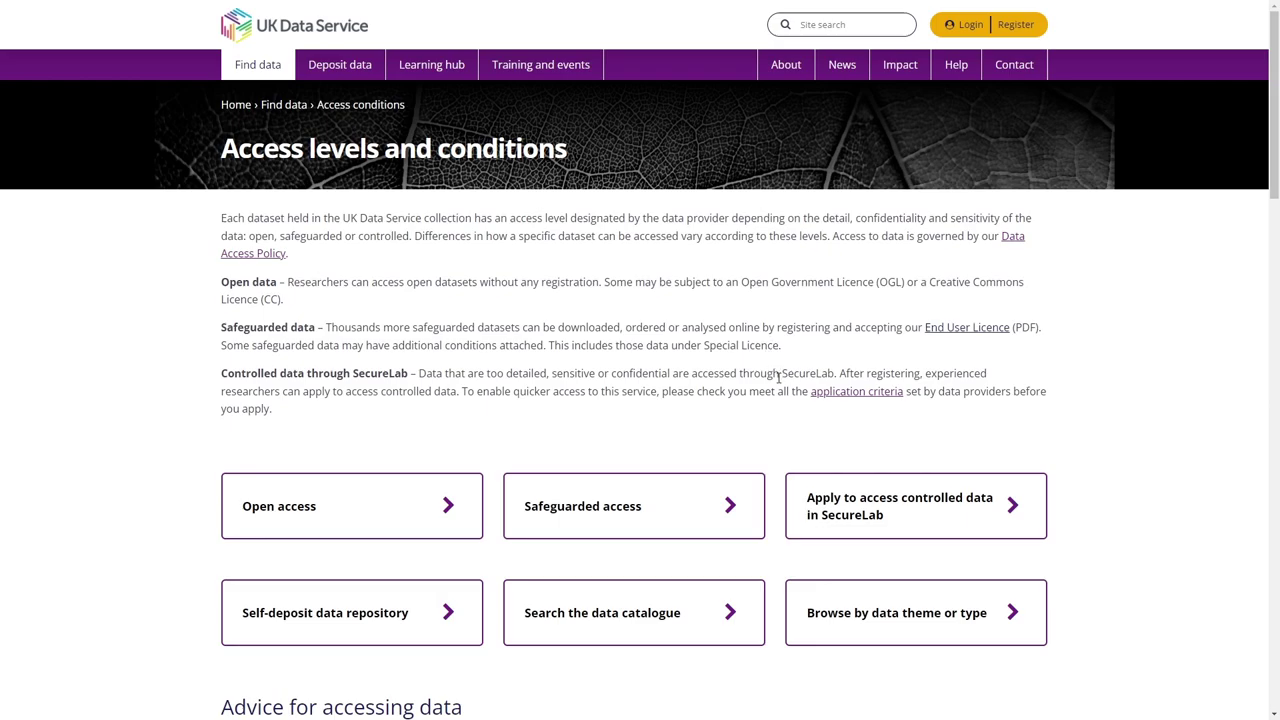
left_click(840, 497)
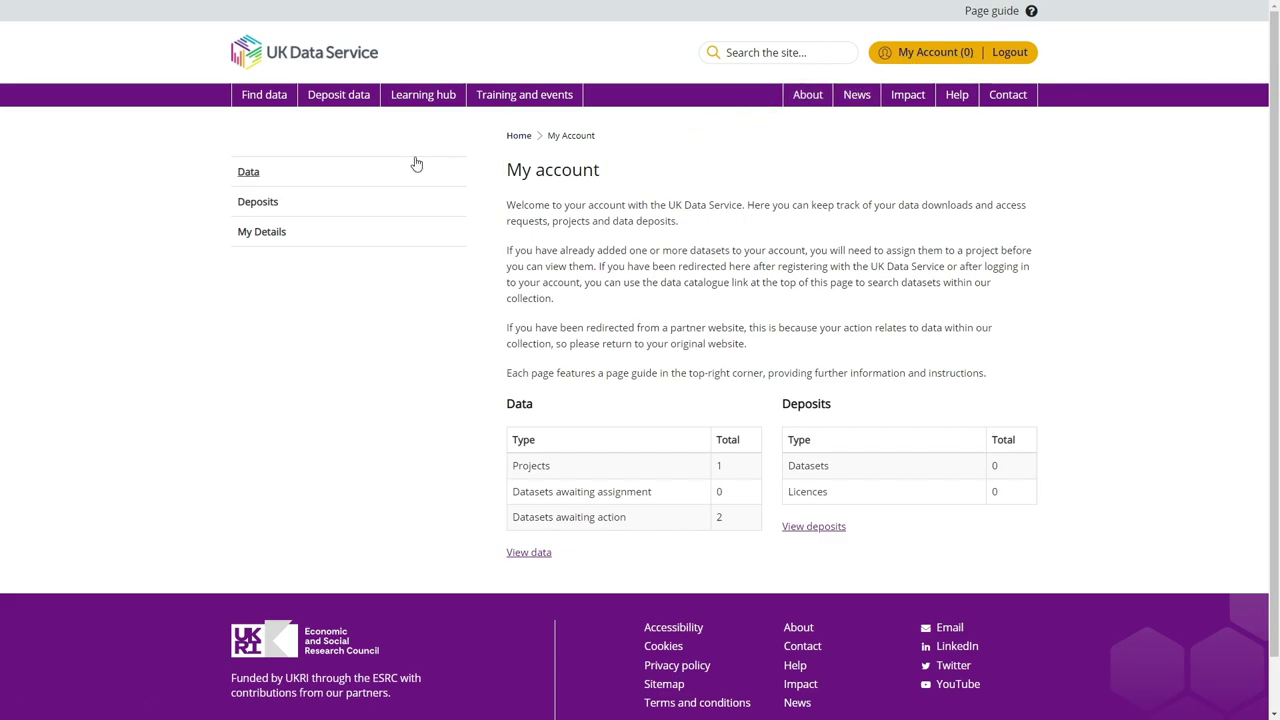
Open the catalogue record of the Quarterly Labour Force Survey, June - August, 2021 from the account's datasets grouped by project
left_click(296, 172)
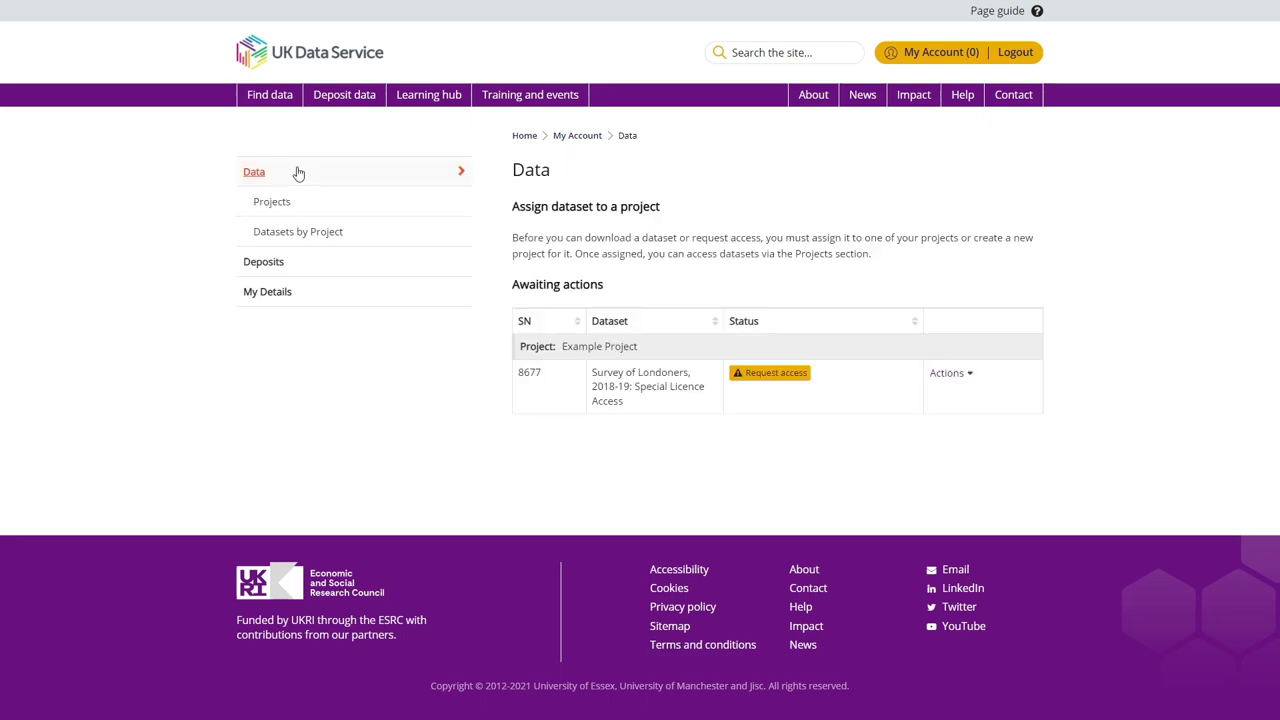
left_click(315, 232)
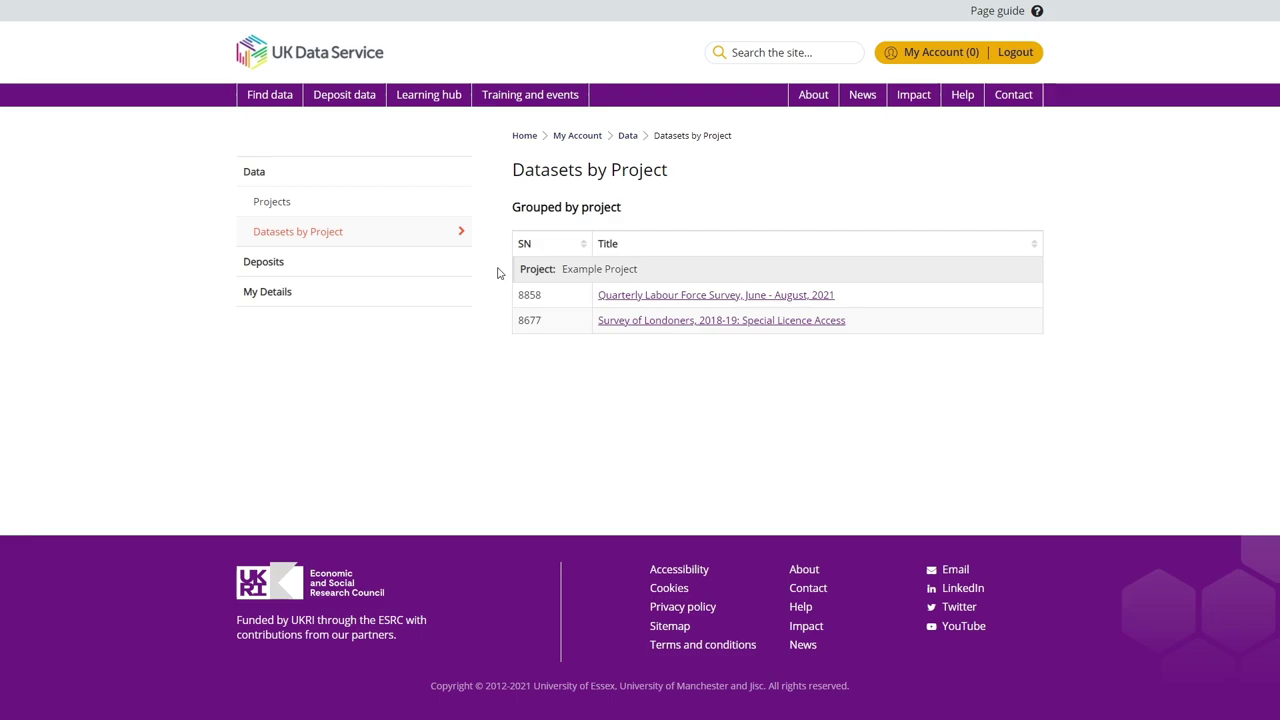
left_click(660, 295)
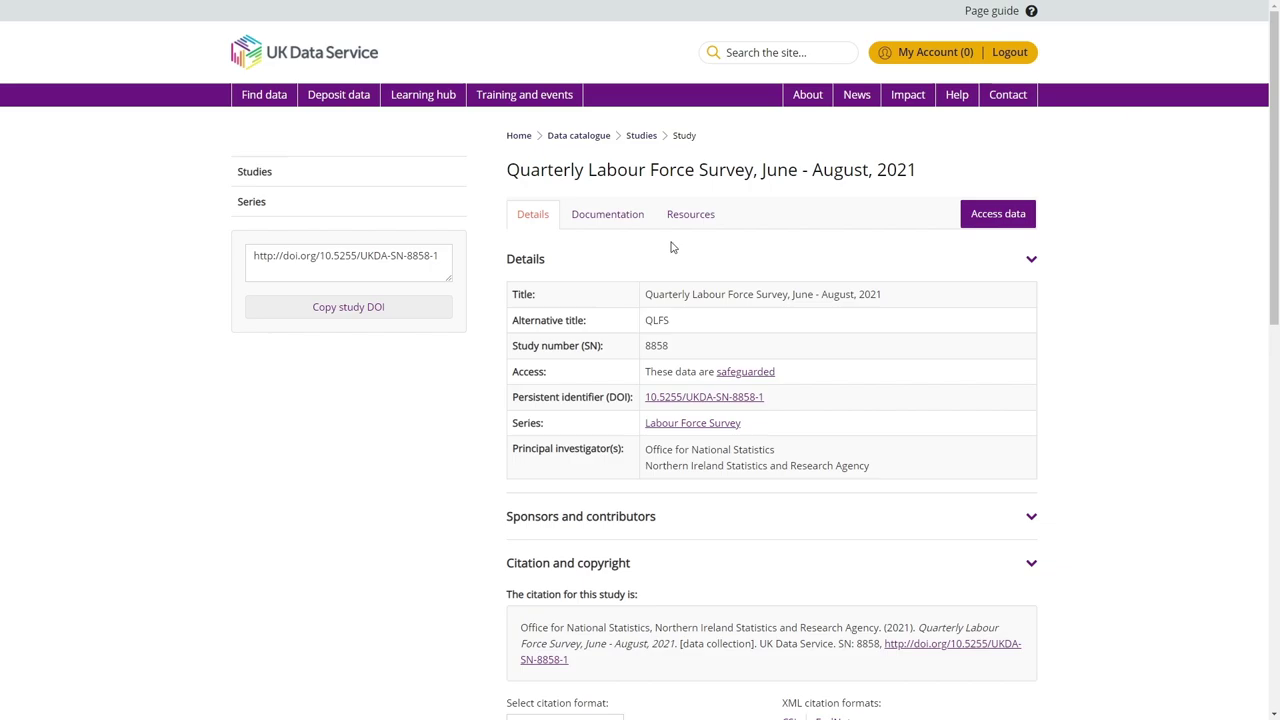
Find the study's citation and copyright section, and choose APA as the citation format
middle_click(672, 248)
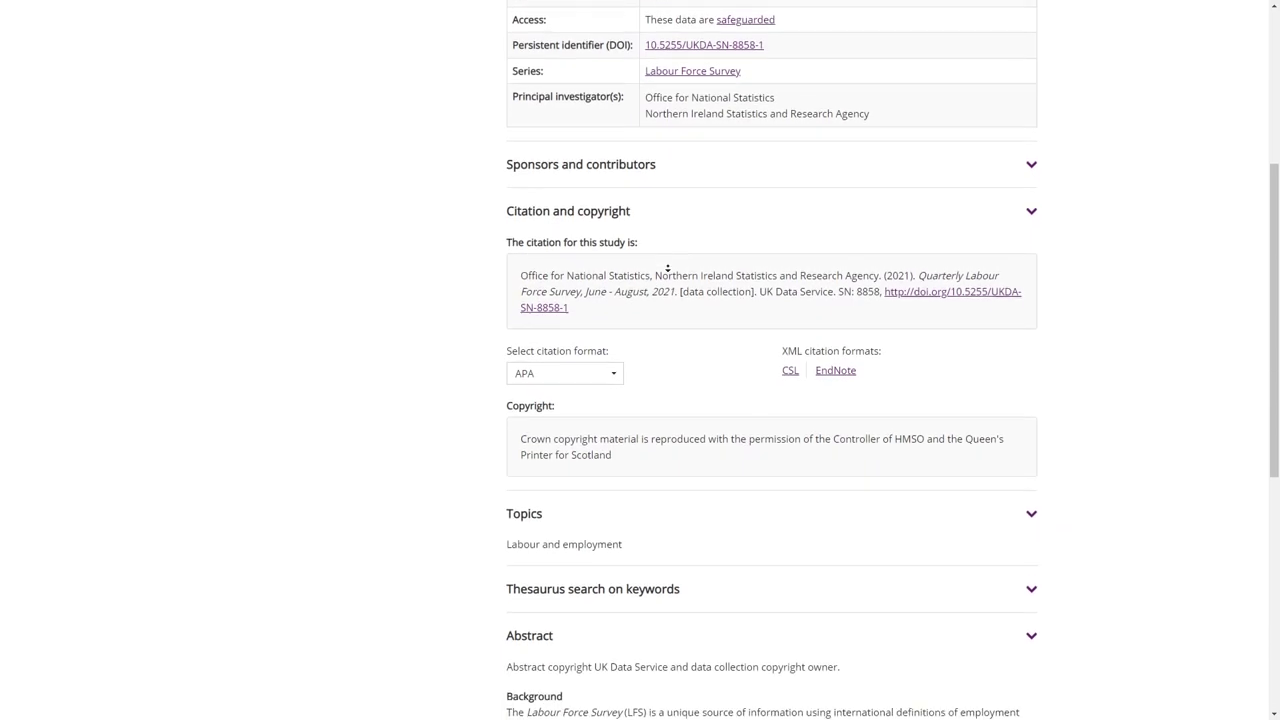
left_click(668, 270)
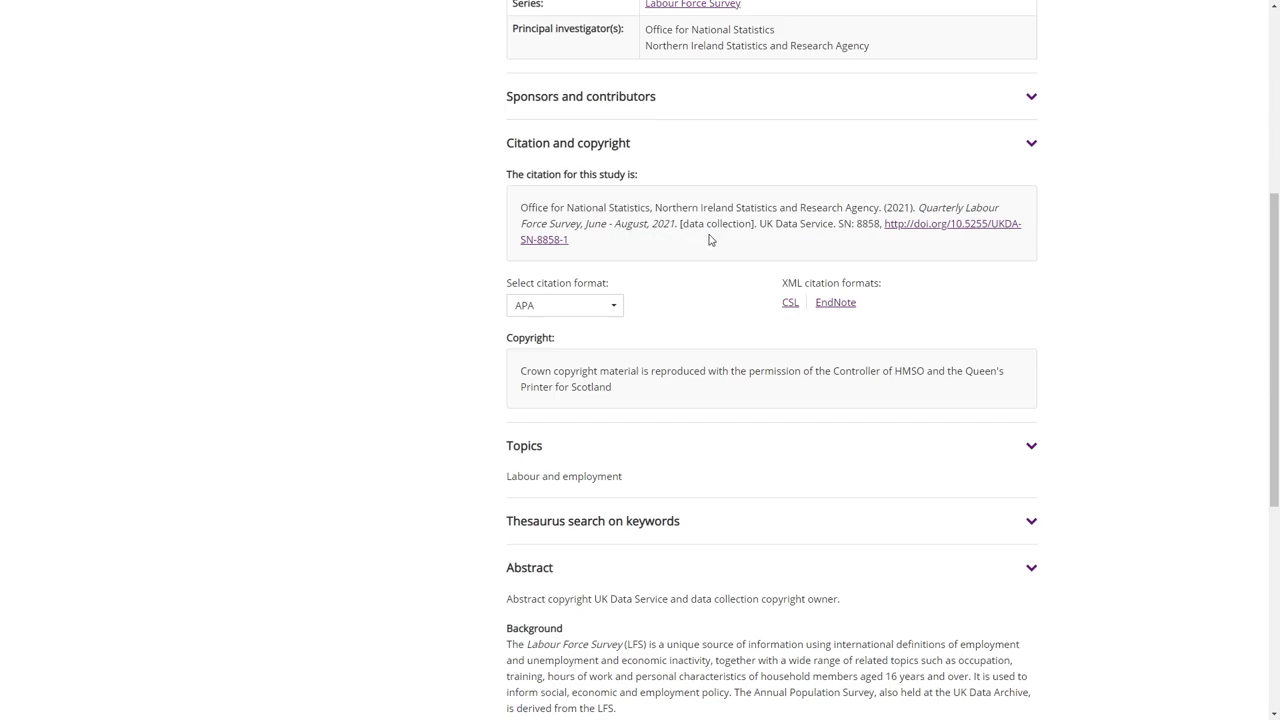
left_click(600, 307)
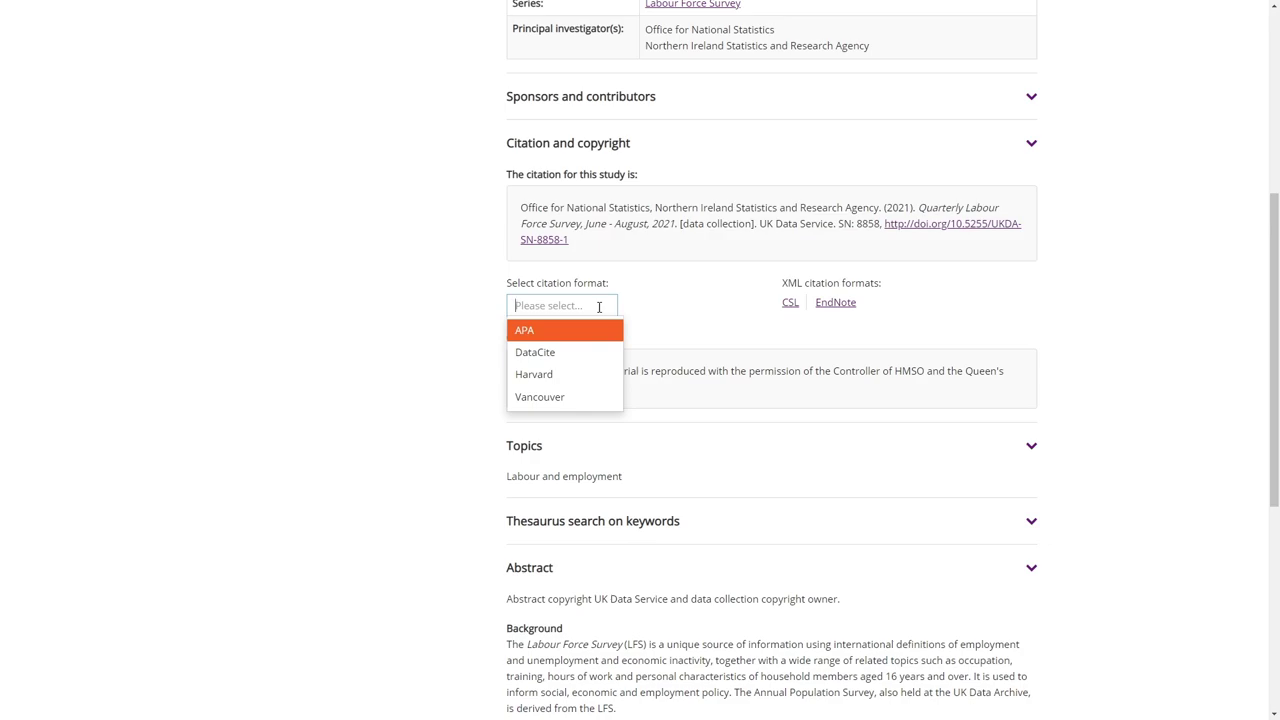
key("Return")
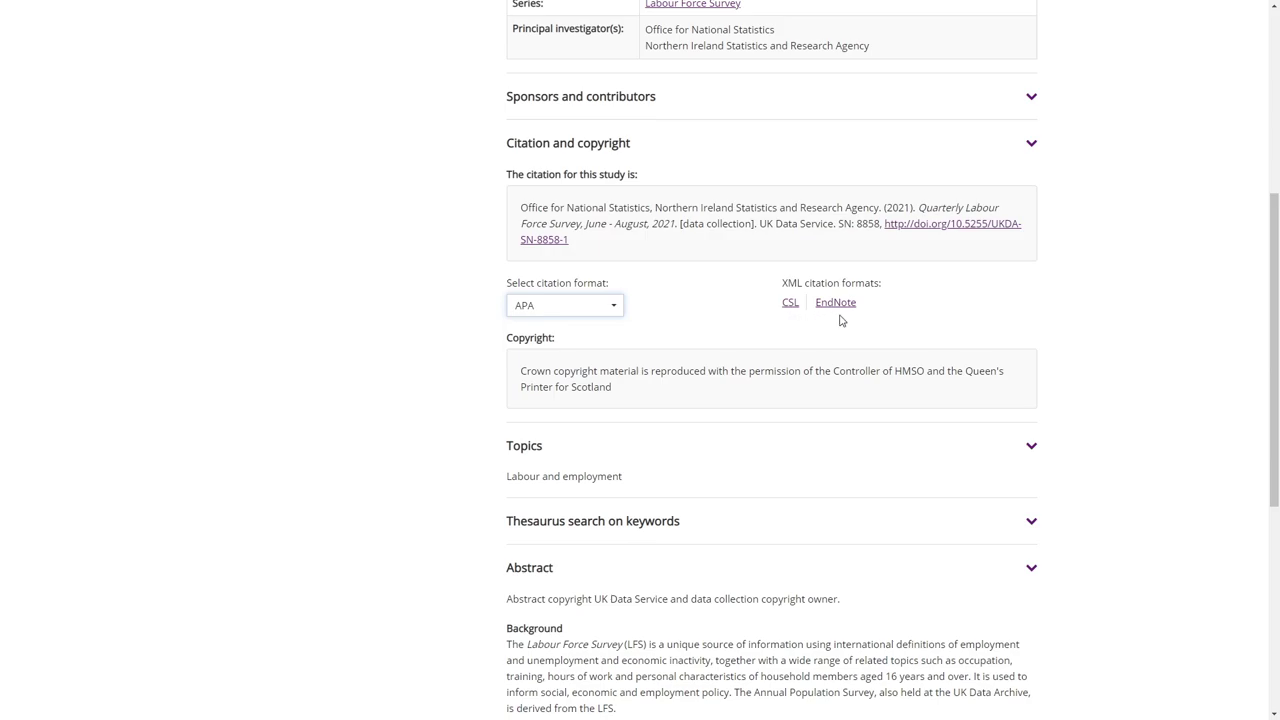
middle_click(154, 120)
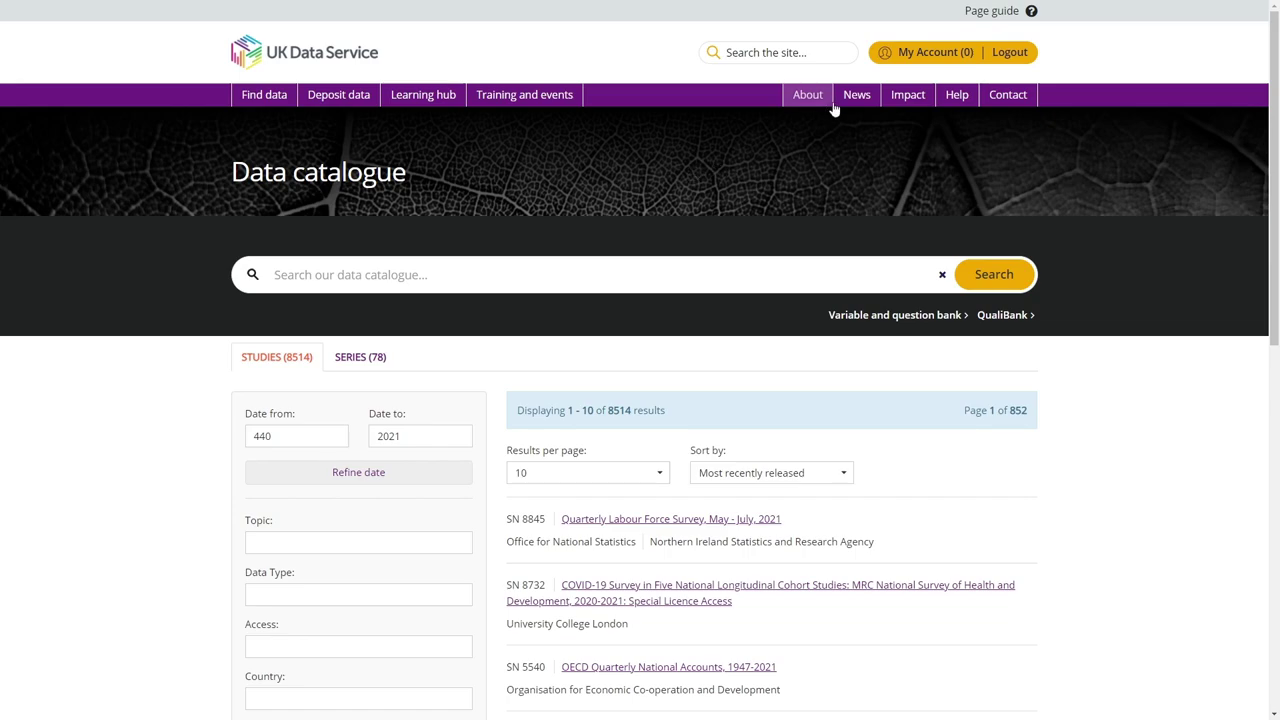
Consult the data catalogue's page guide, and find the frequently asked questions and helpdesk contact option on the website
left_click(993, 12)
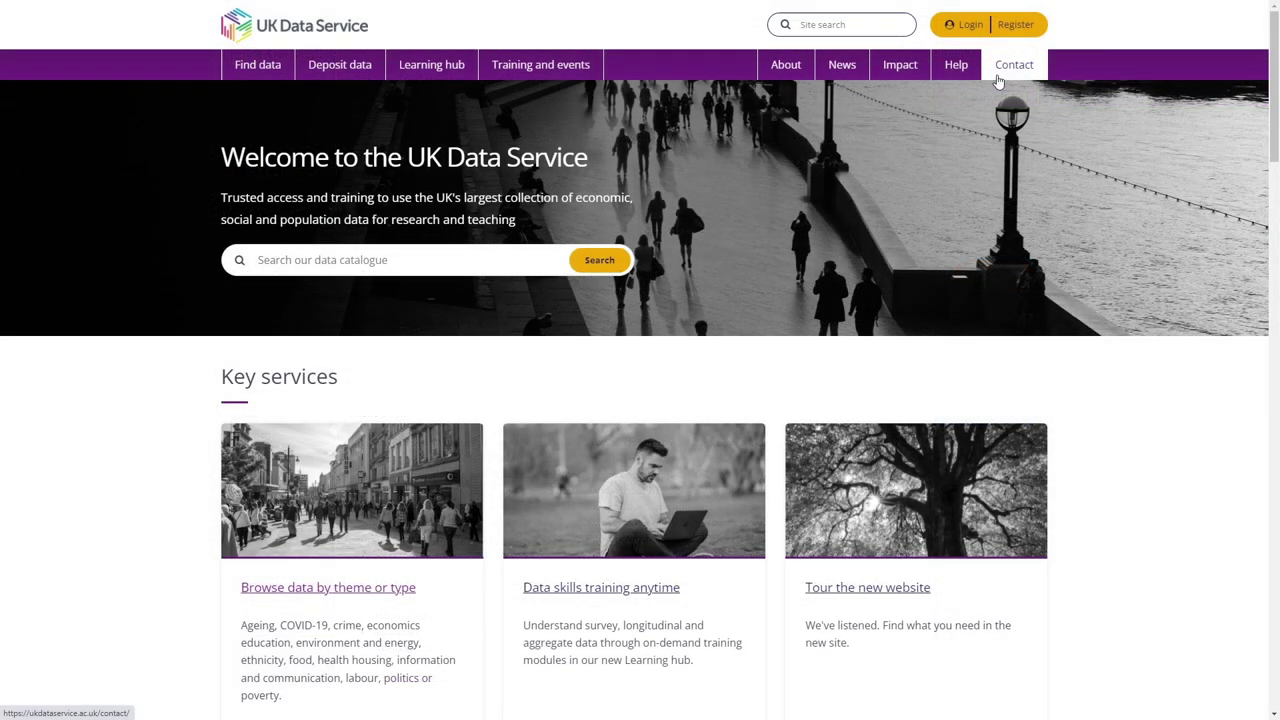
left_click(997, 78)
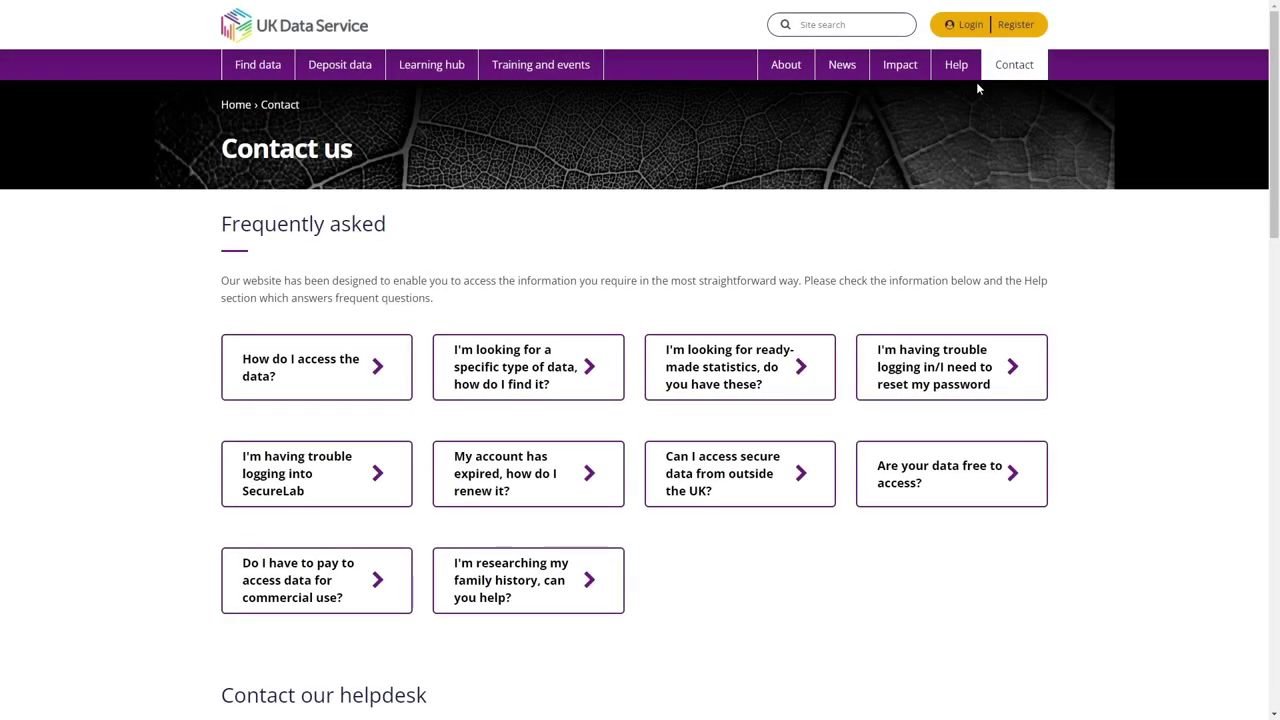
scroll(847, 167, "down", 2)
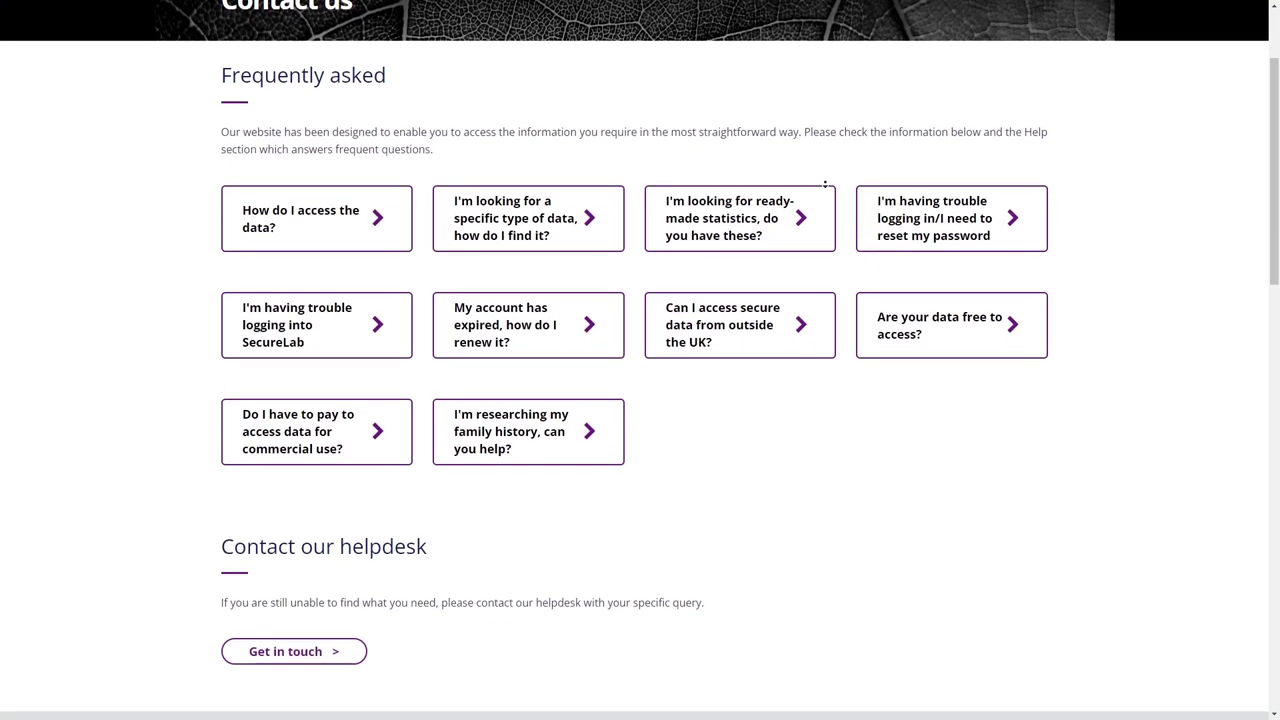